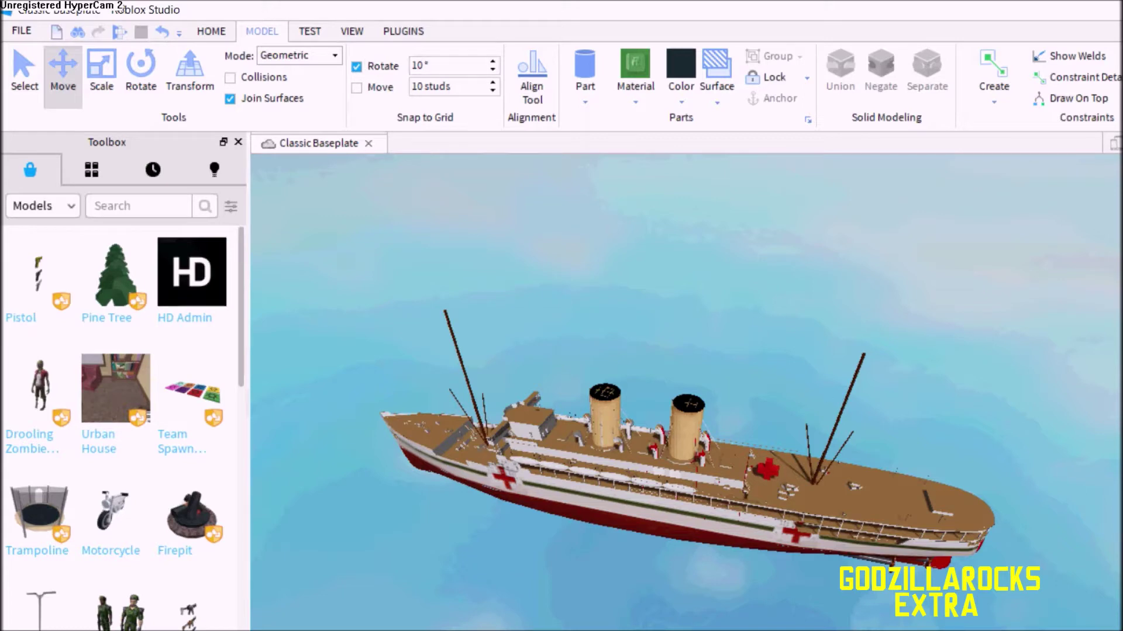
- Export the ship place as an OBJ file named "jvhbcyukv bgdhcvbdh" into Documents > model > New folder
click(22, 30)
mouse_move(117, 278)
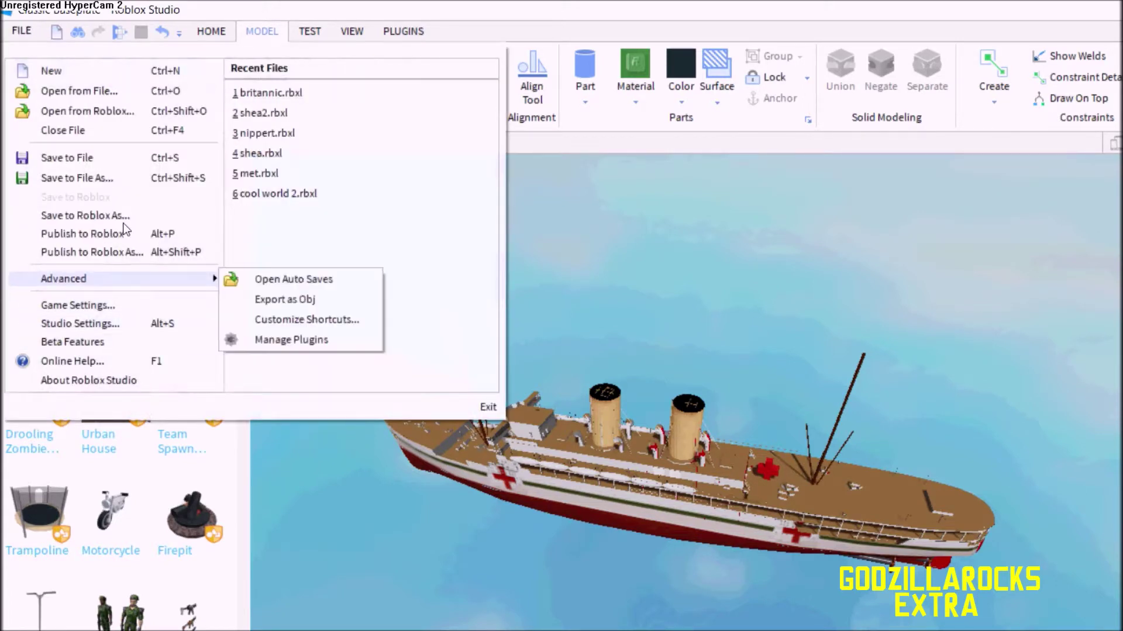
click(275, 300)
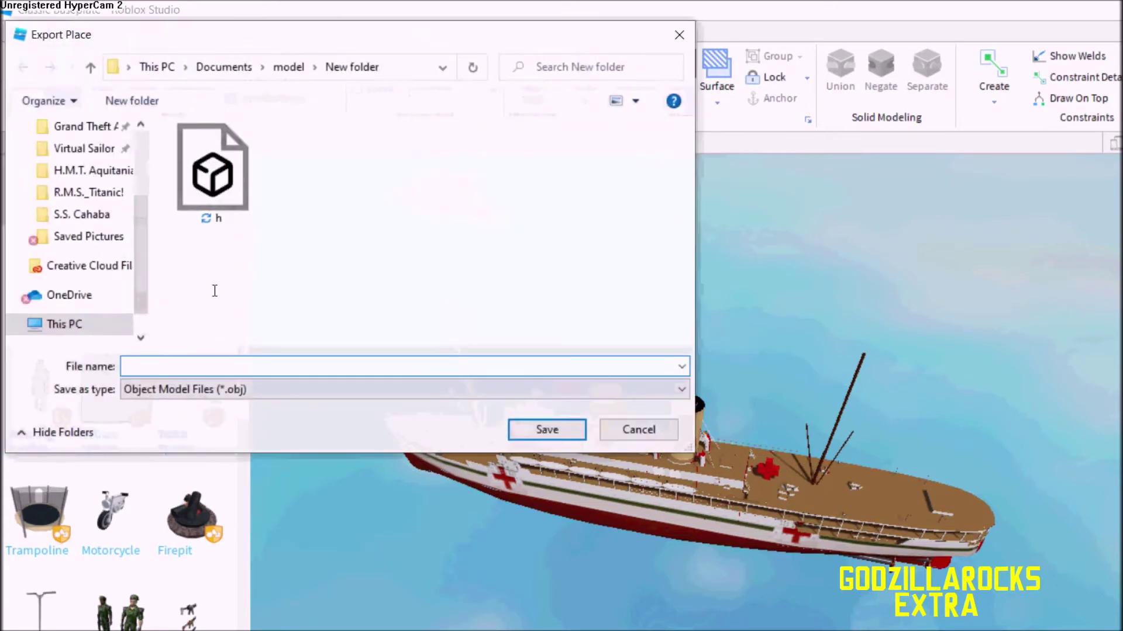
text(jvhbcyukv bgdhcvbdh)
key(Return)
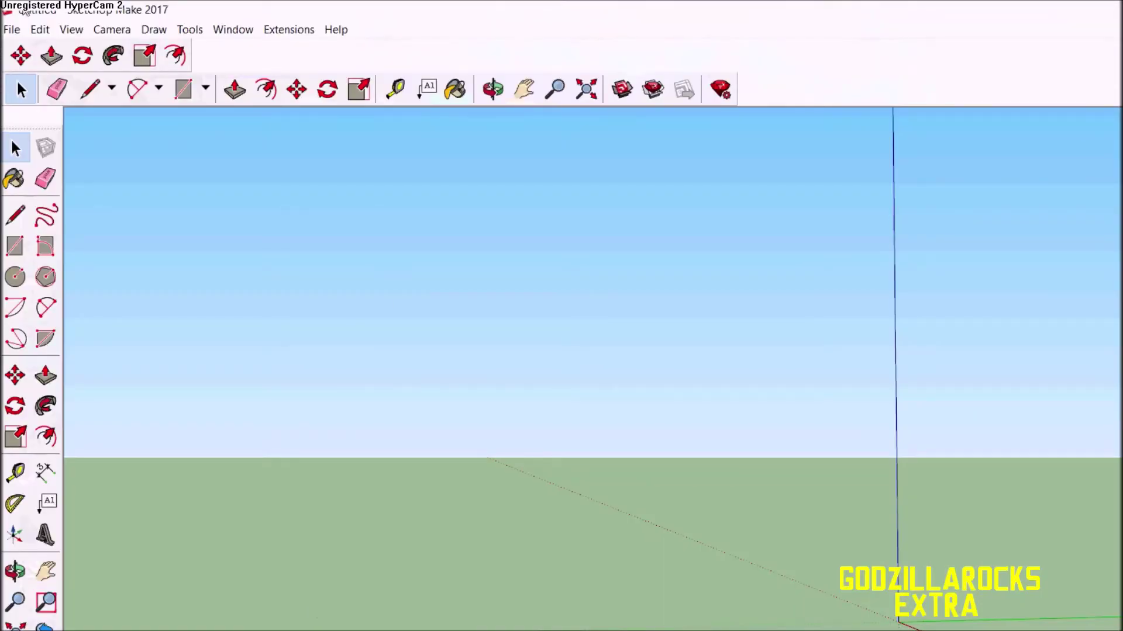
- Switch to SketchUp, start an import with Universal Importer and browse to Documents > model > New folder
click(13, 29)
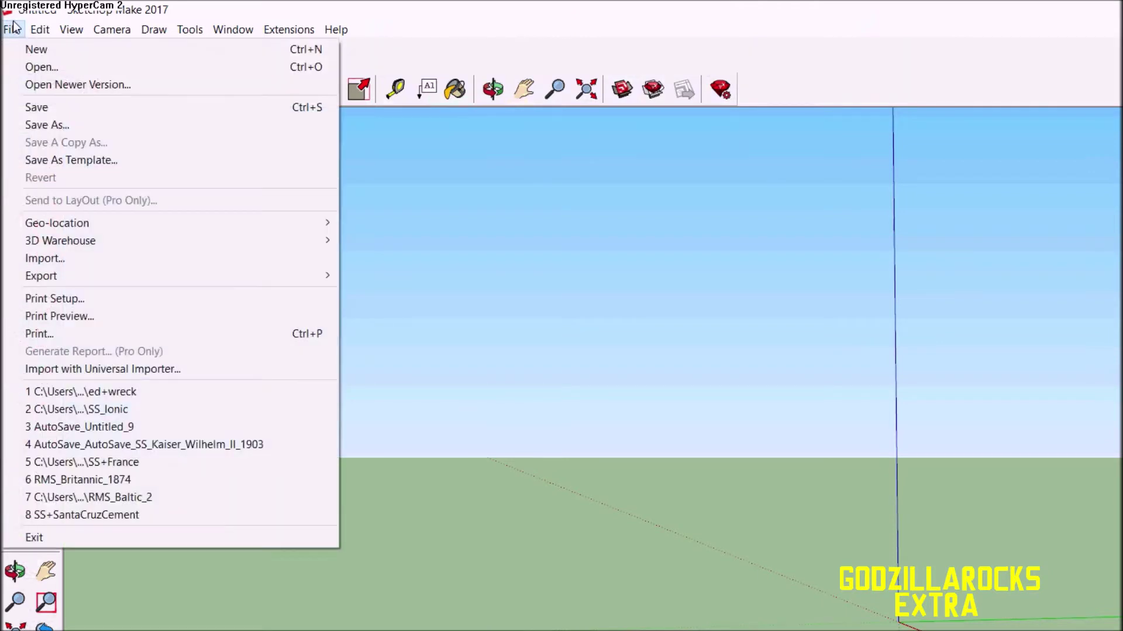
click(194, 298)
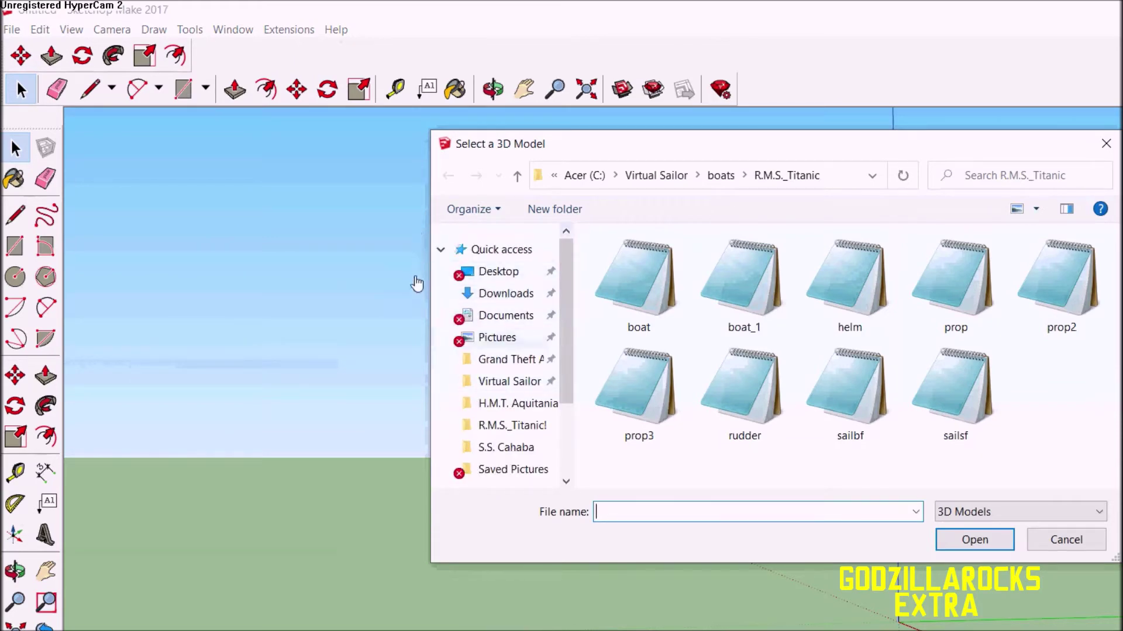
click(506, 315)
scroll(568, 265, down, 5)
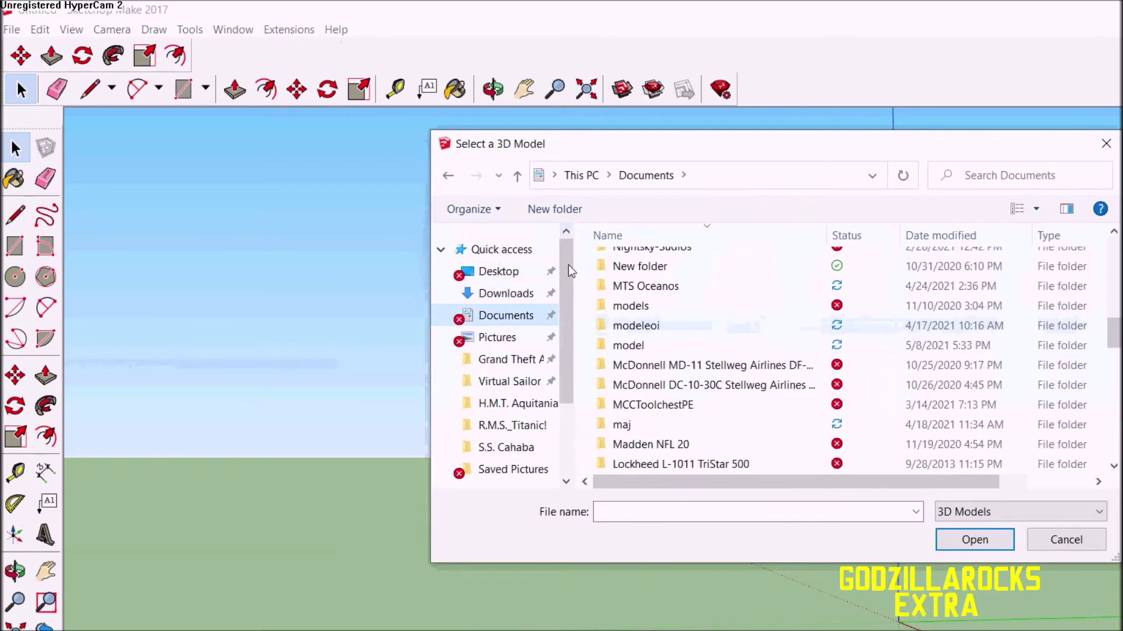
scroll(560, 241, up, 2)
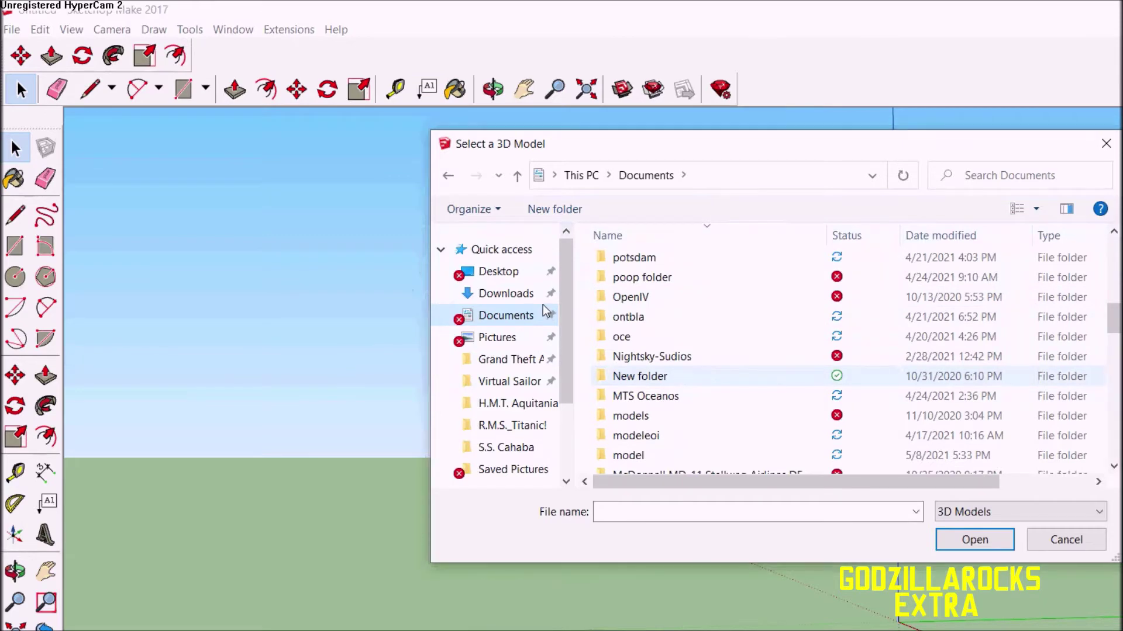
scroll(542, 305, up, 7)
scroll(541, 308, down, 8)
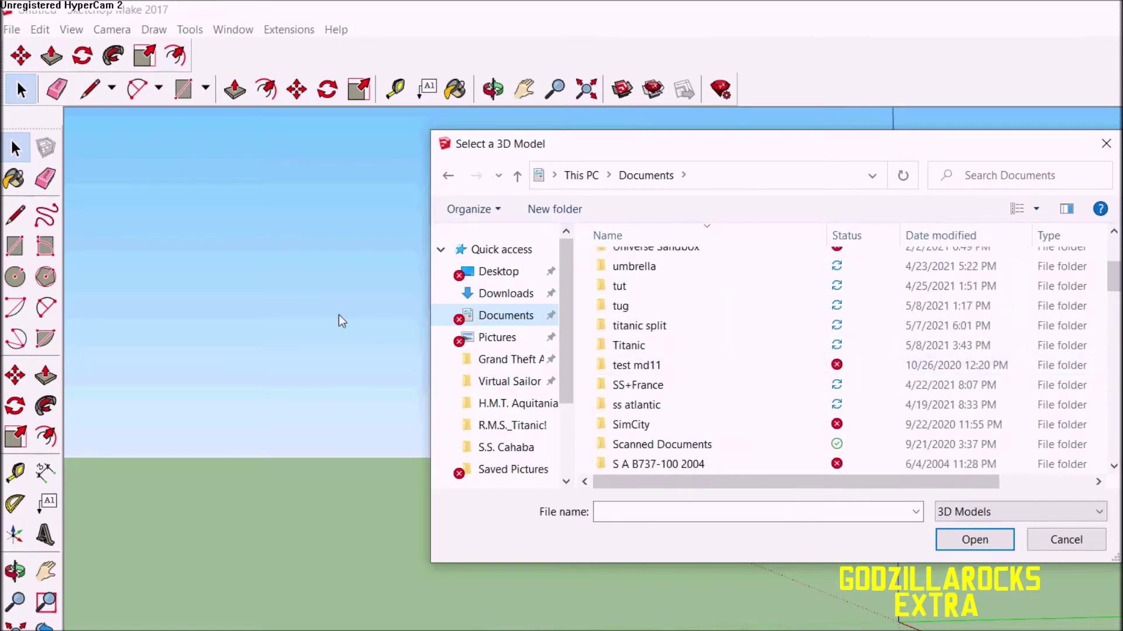
double_click(676, 366)
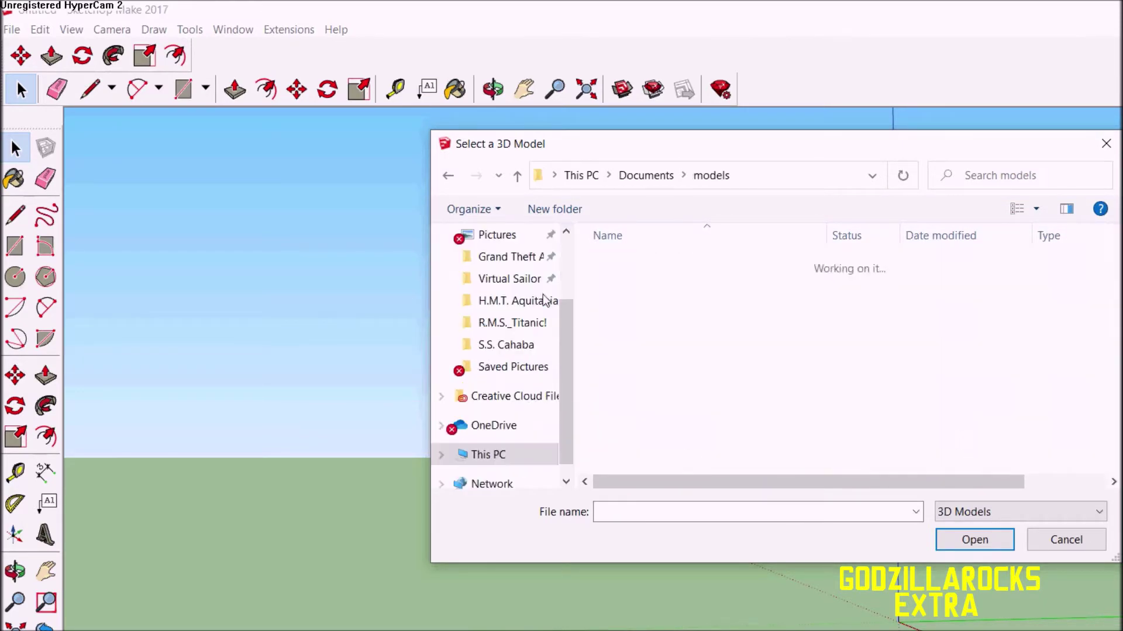
click(668, 175)
double_click(676, 445)
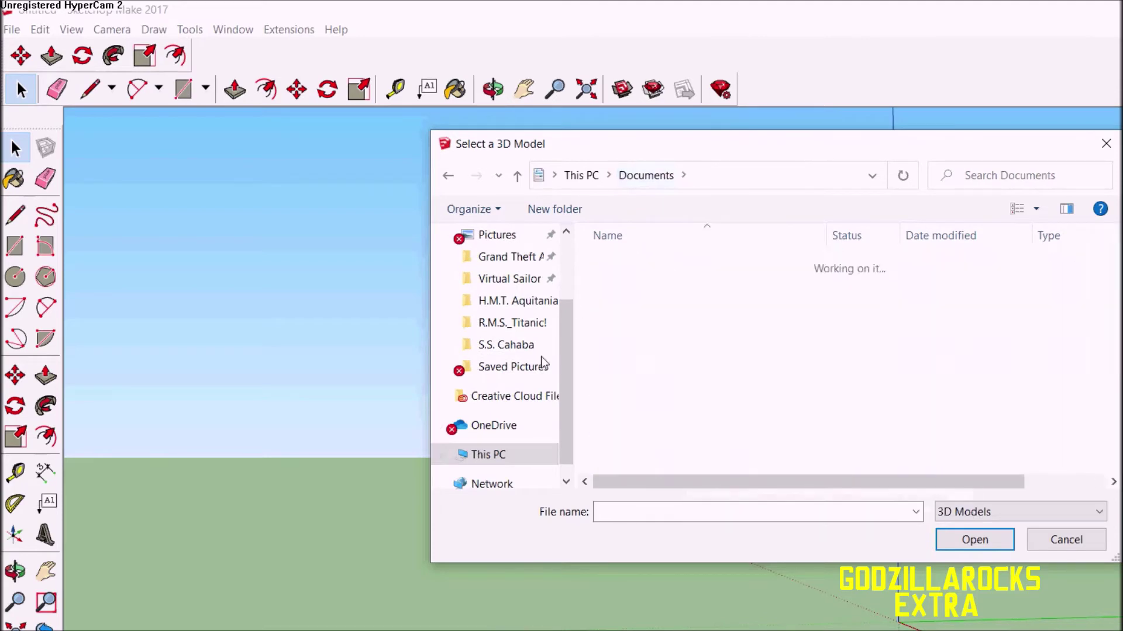
key(Up)
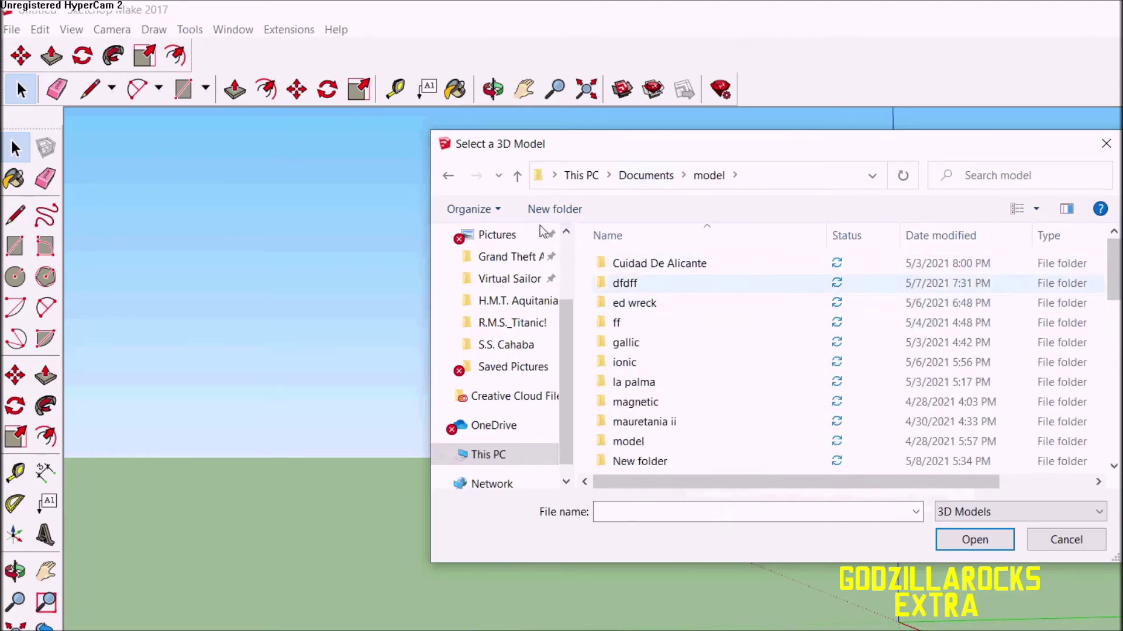
scroll(677, 344, down, 3)
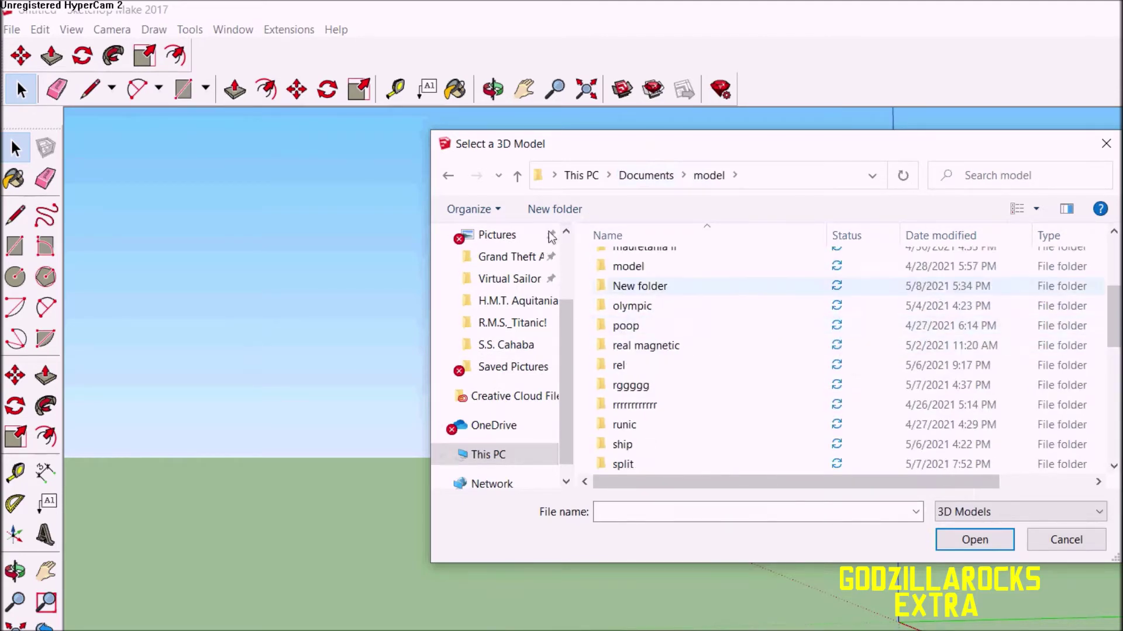
key(Return)
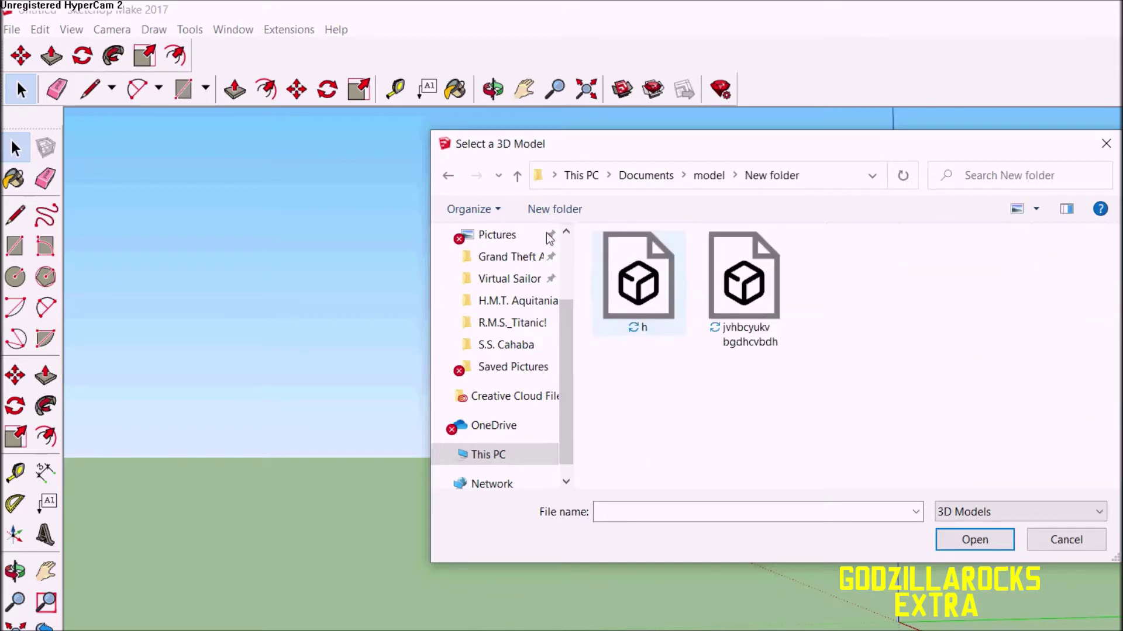
- Try to import the "jvhbcyukv bgdhcvbdh" model through the Universal Importer
key(Right)
key(Return)
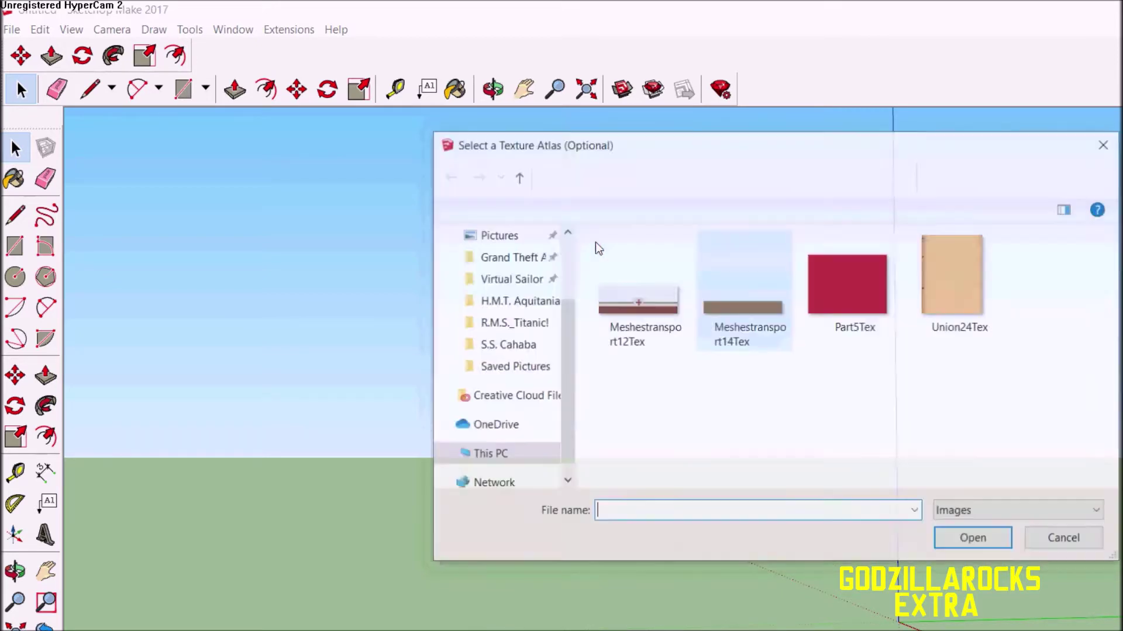
double_click(594, 242)
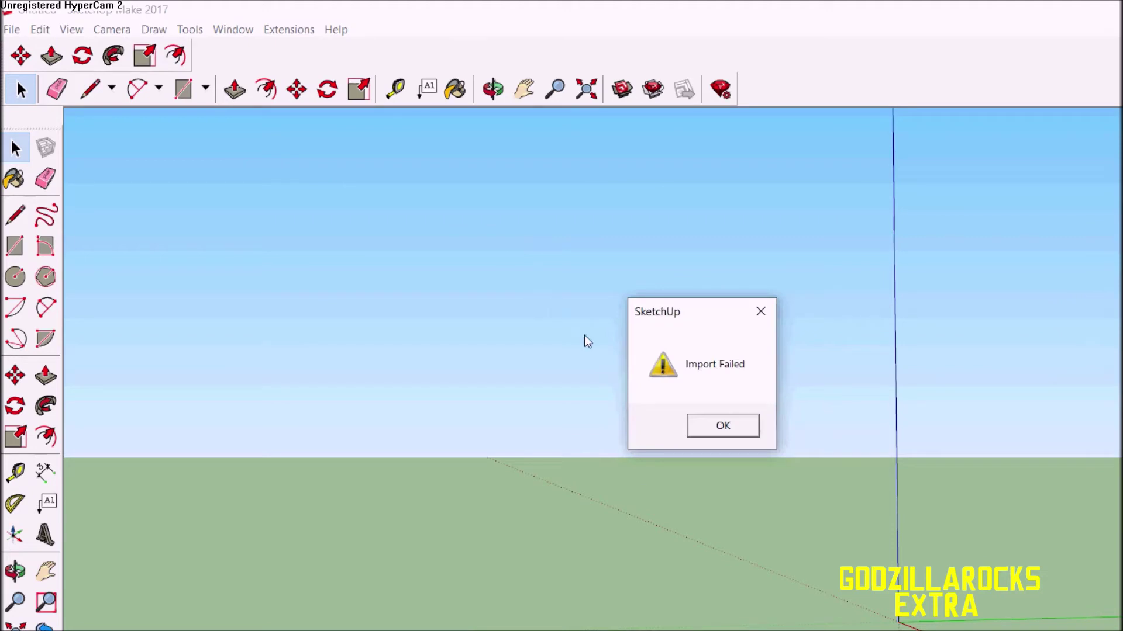
key(Return)
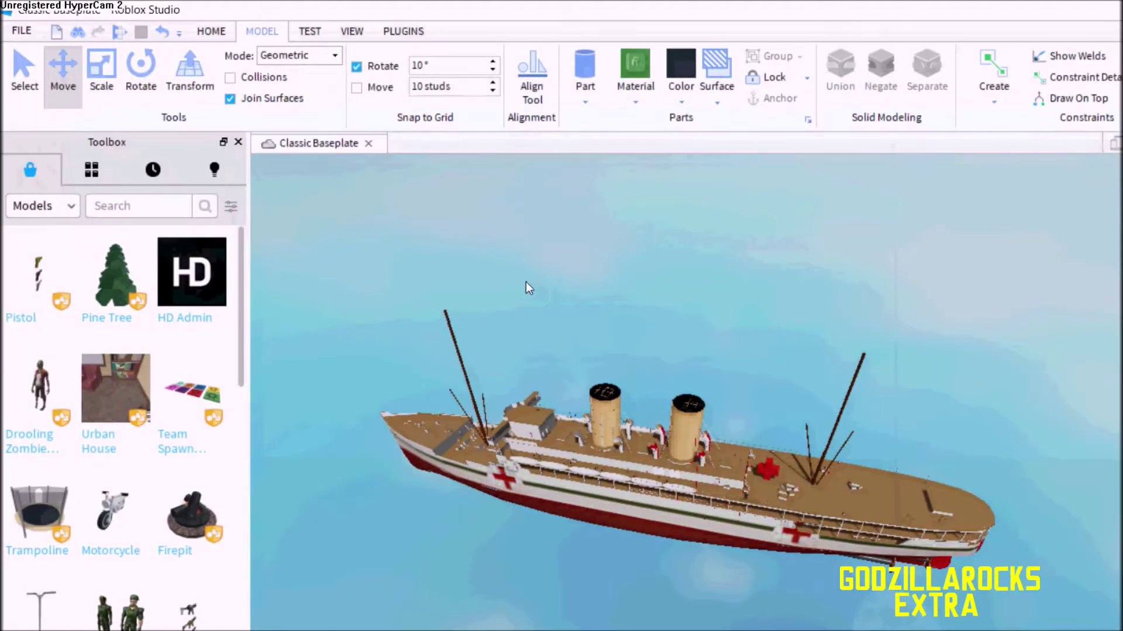
- Switch back to Roblox Studio, select the whole ship and export it as OBJ over "jvhbcyukv bgdhcvbdh"
scroll(525, 282, down, 1)
drag(348, 265, 914, 537)
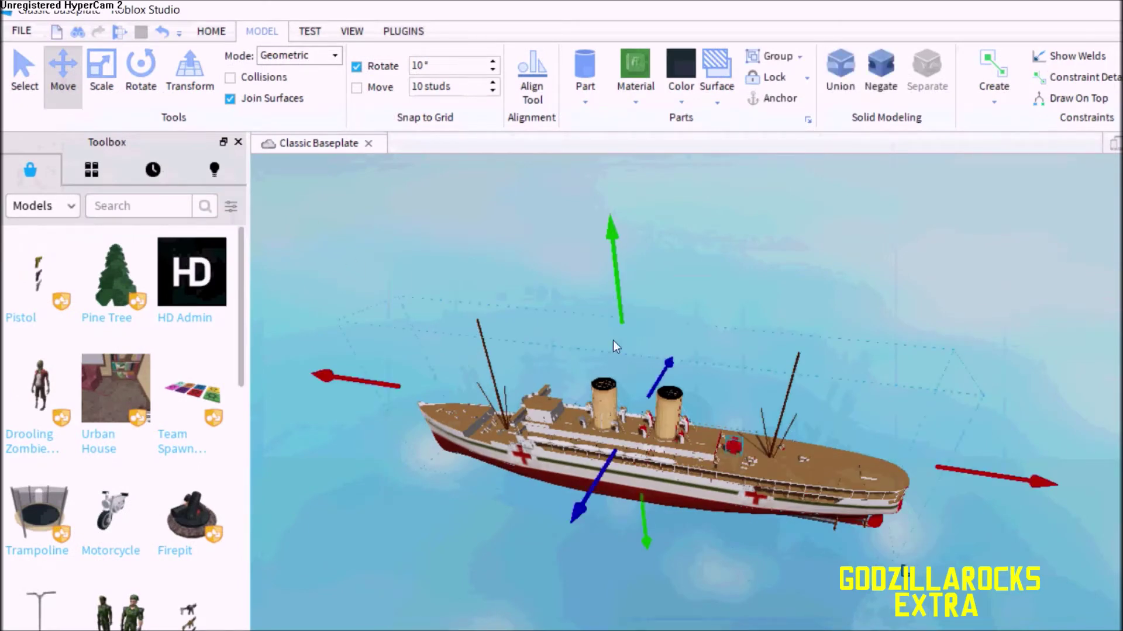
key(ctrl+l)
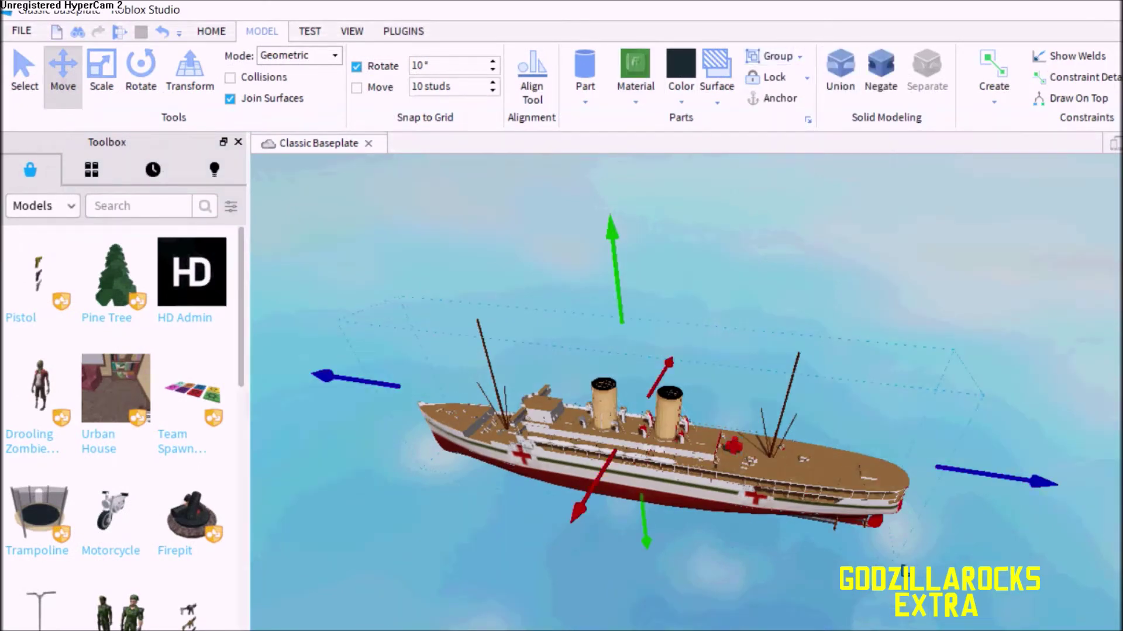
click(22, 30)
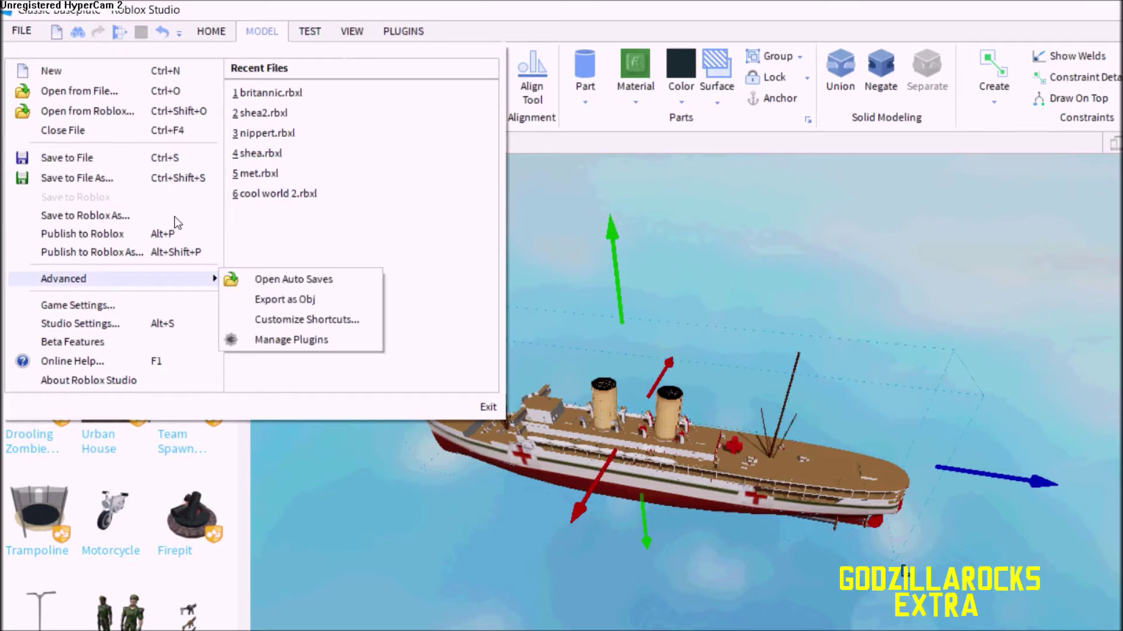
click(285, 299)
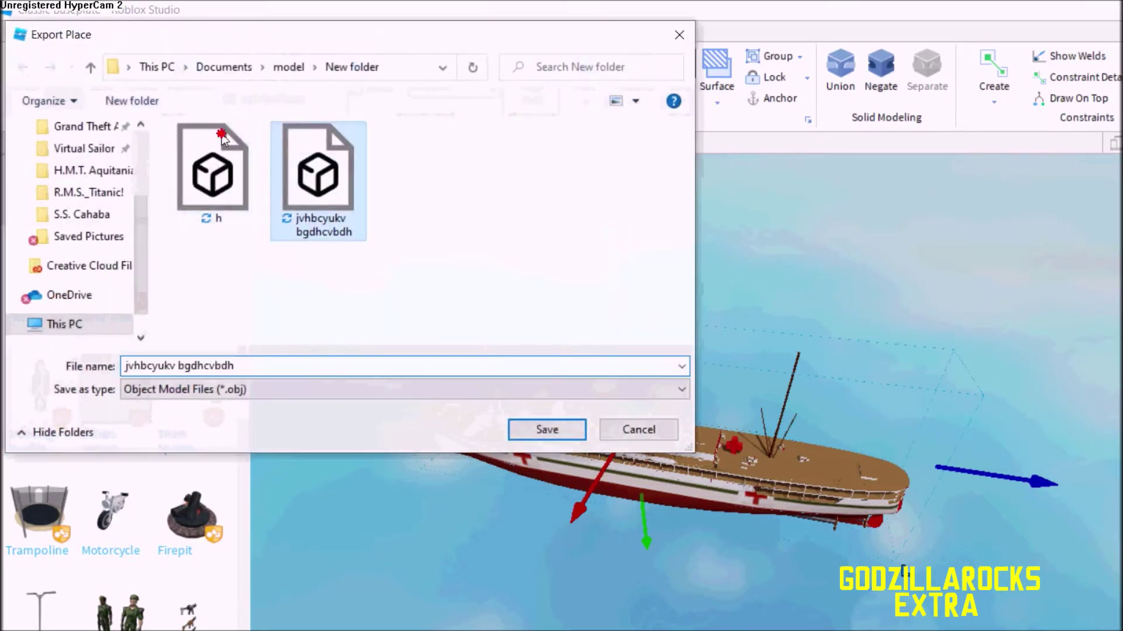
click(546, 429)
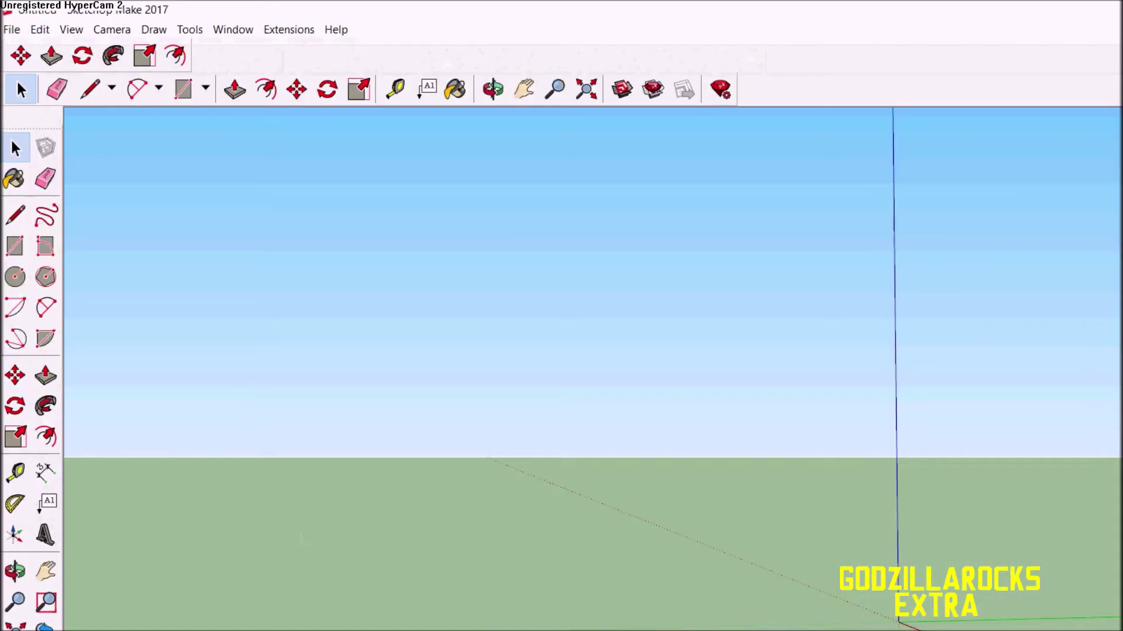
- Switch to SketchUp and try importing the re-exported ship model with Universal Importer, skipping the texture atlas
click(12, 30)
click(229, 369)
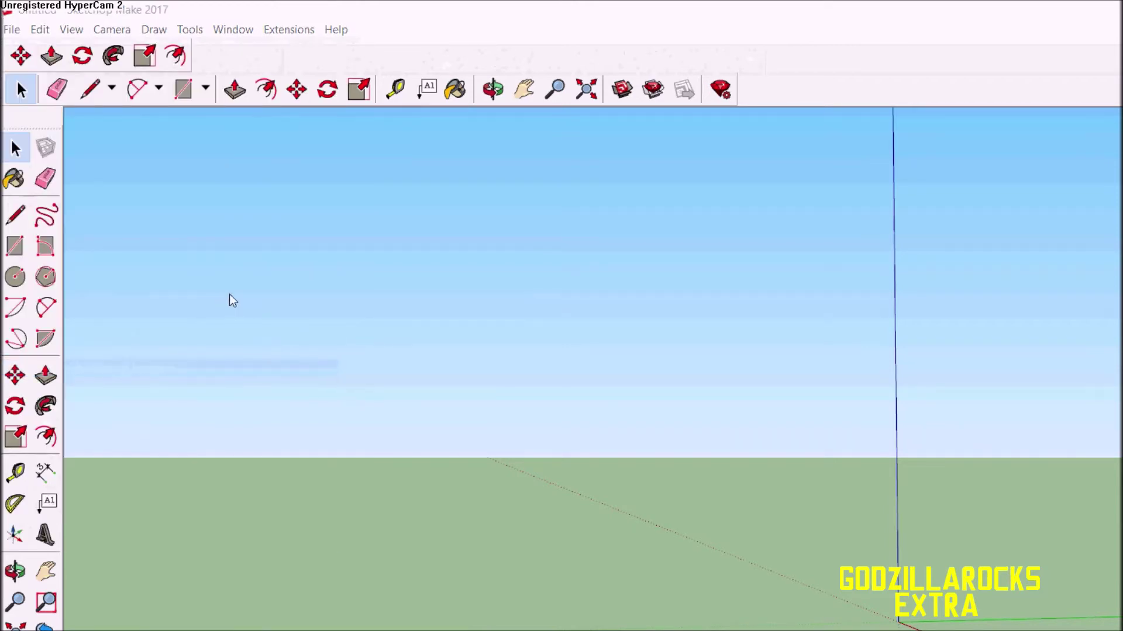
double_click(627, 236)
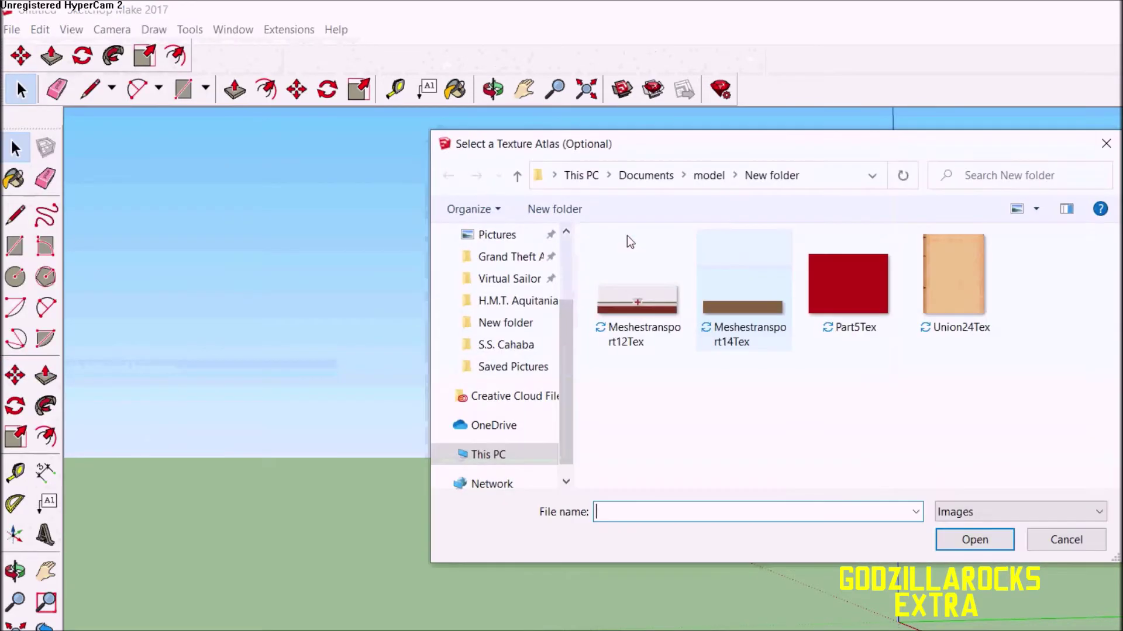
key(Escape)
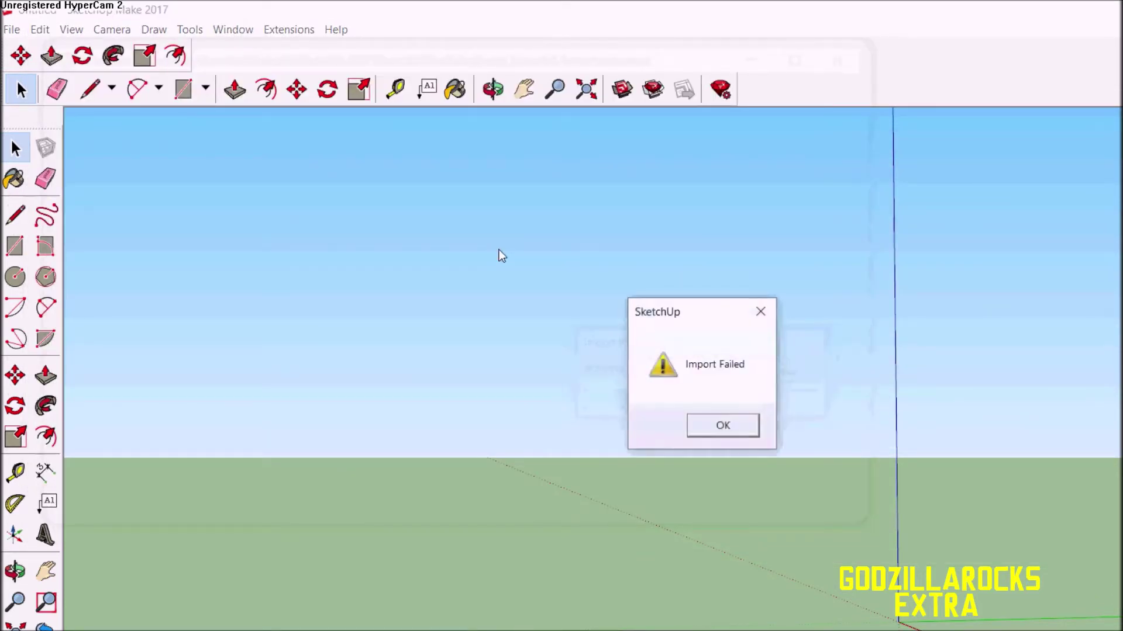
click(723, 425)
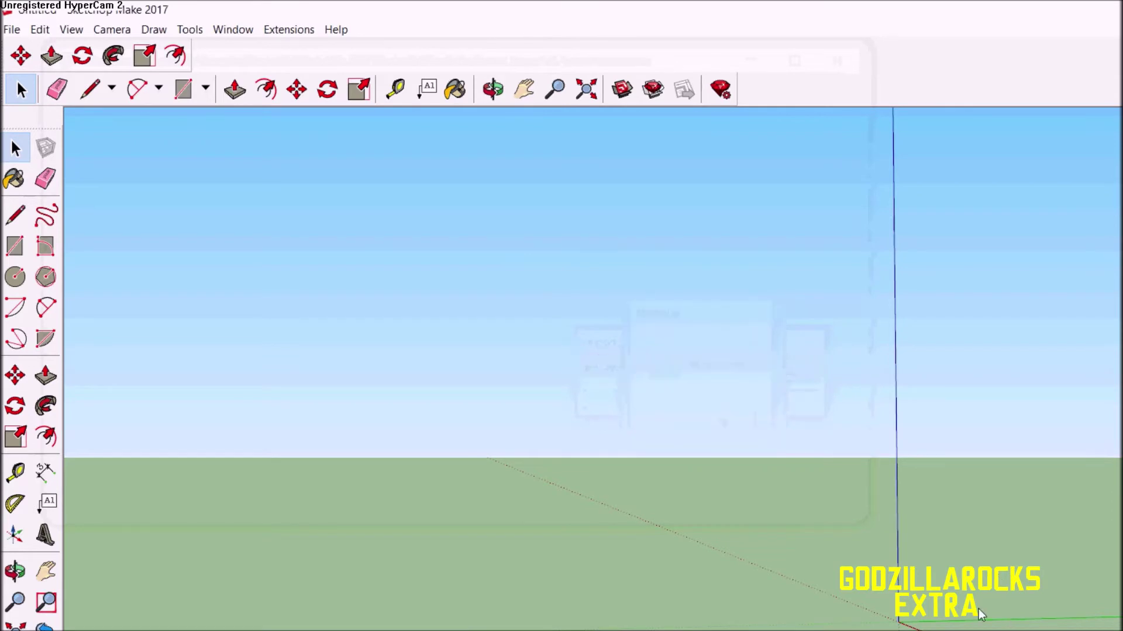
- Start another Universal Importer import and browse to the tug folder inside Documents > model
click(12, 29)
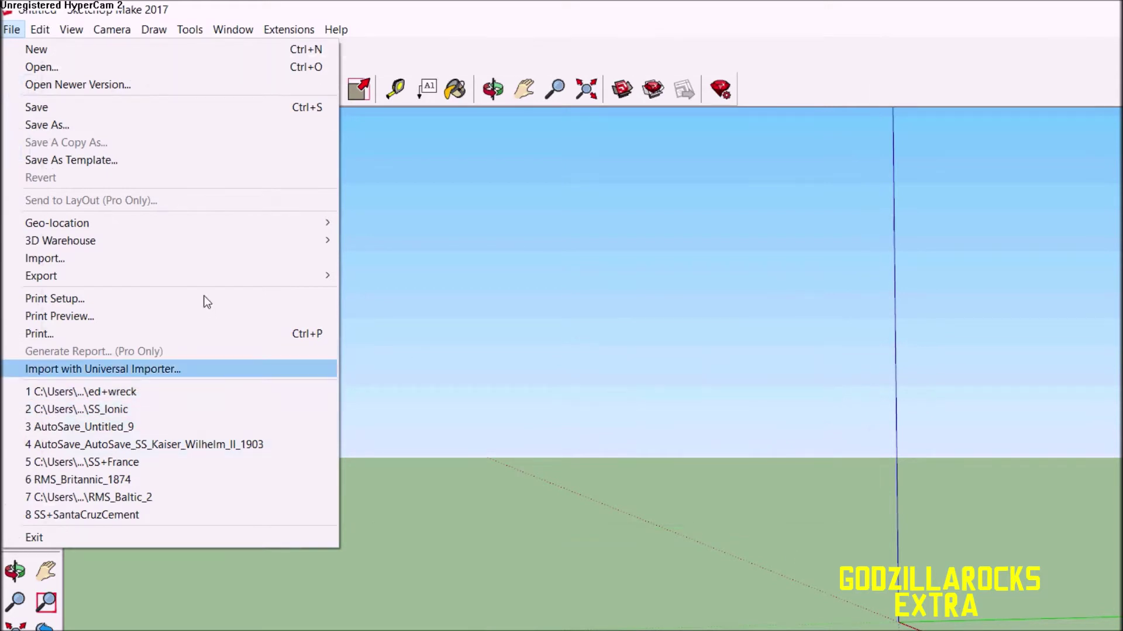
click(254, 369)
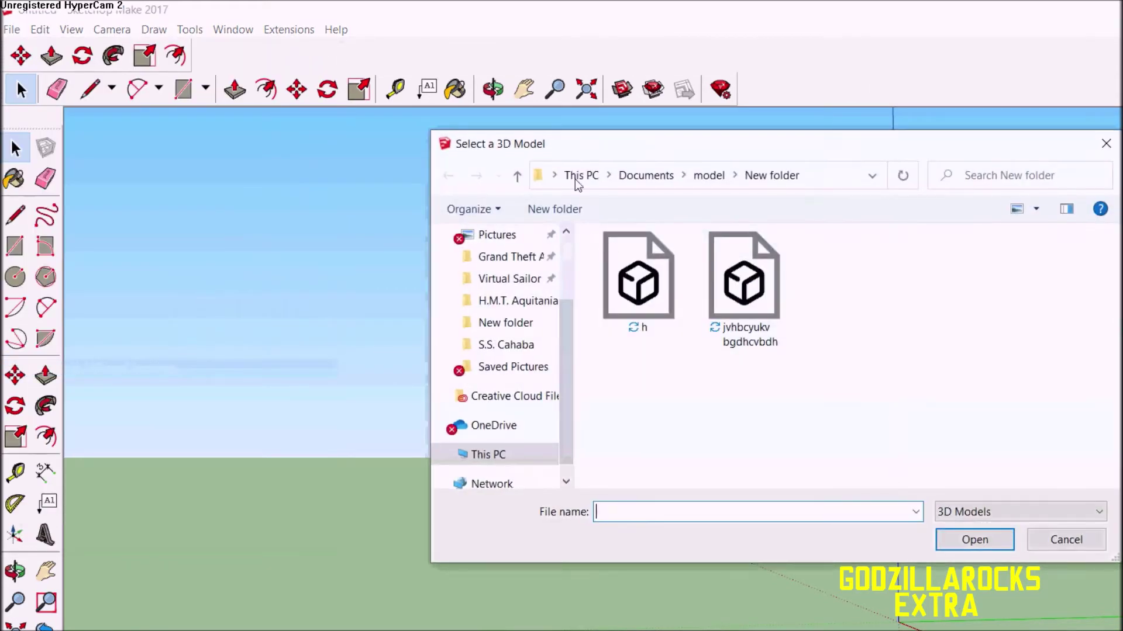
click(713, 178)
scroll(696, 307, down, 2)
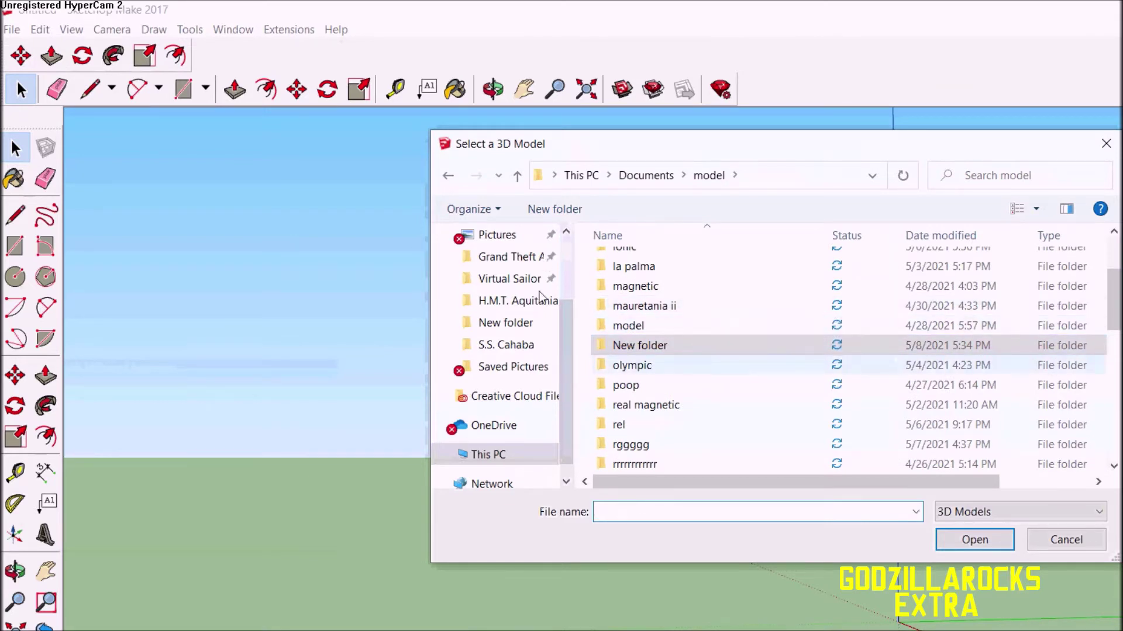
scroll(673, 365, up, 2)
scroll(673, 364, down, 4)
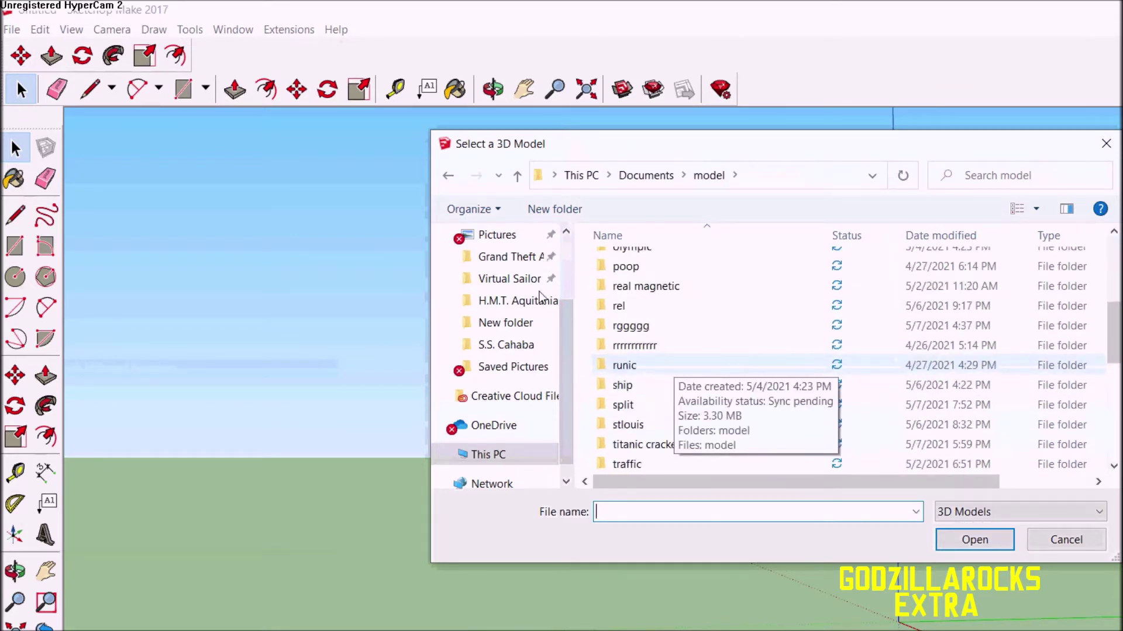
scroll(541, 298, down, 3)
scroll(541, 298, up, 7)
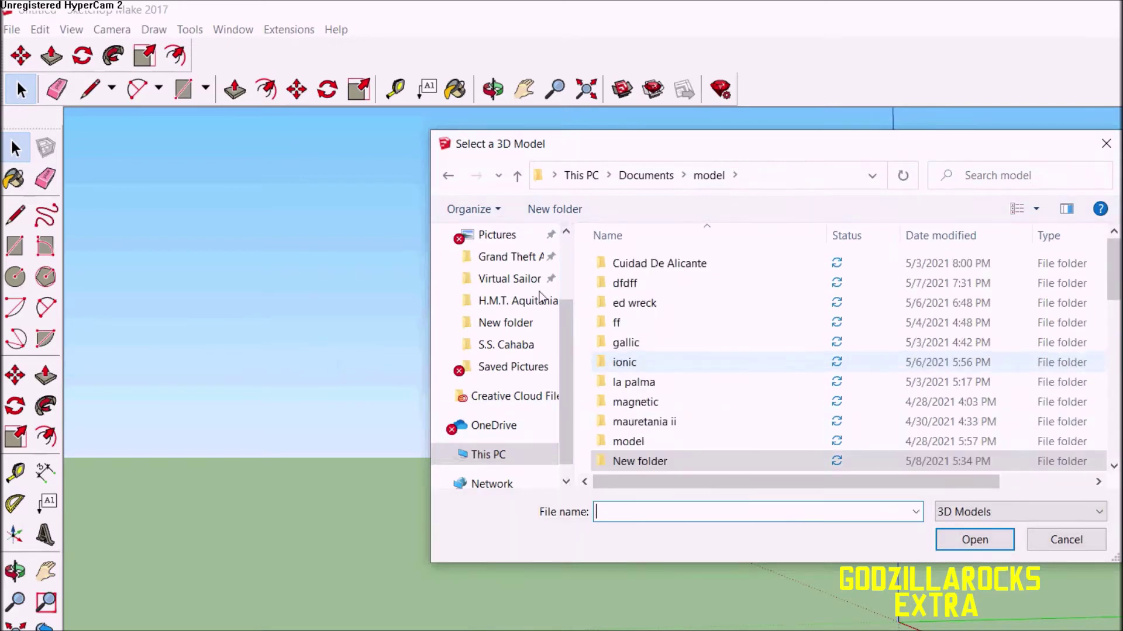
scroll(541, 299, down, 7)
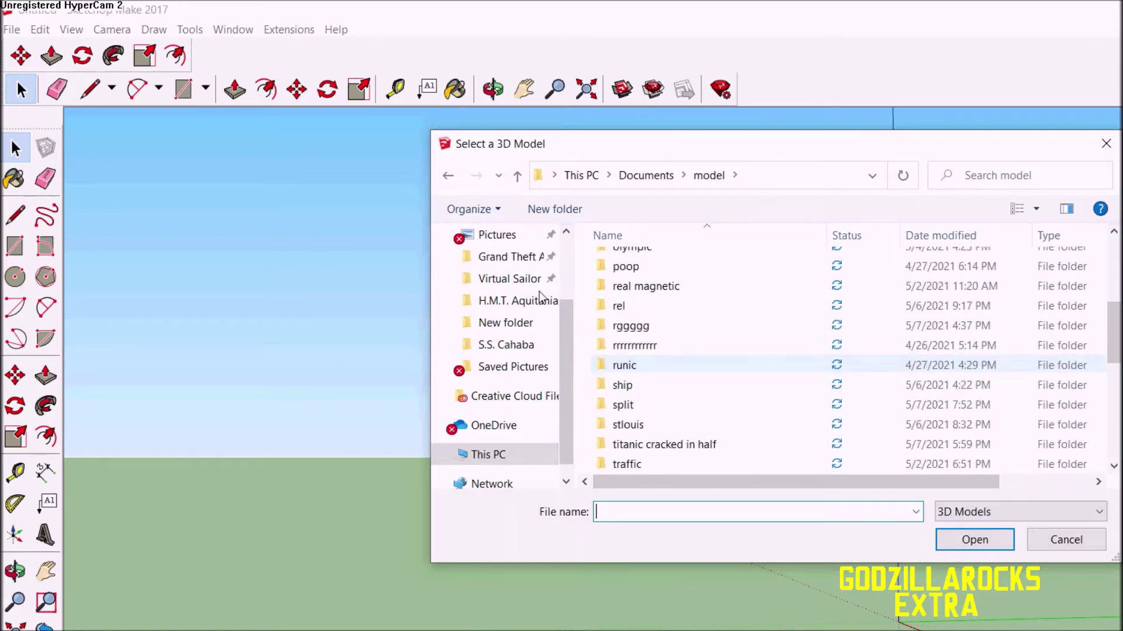
scroll(541, 298, up, 2)
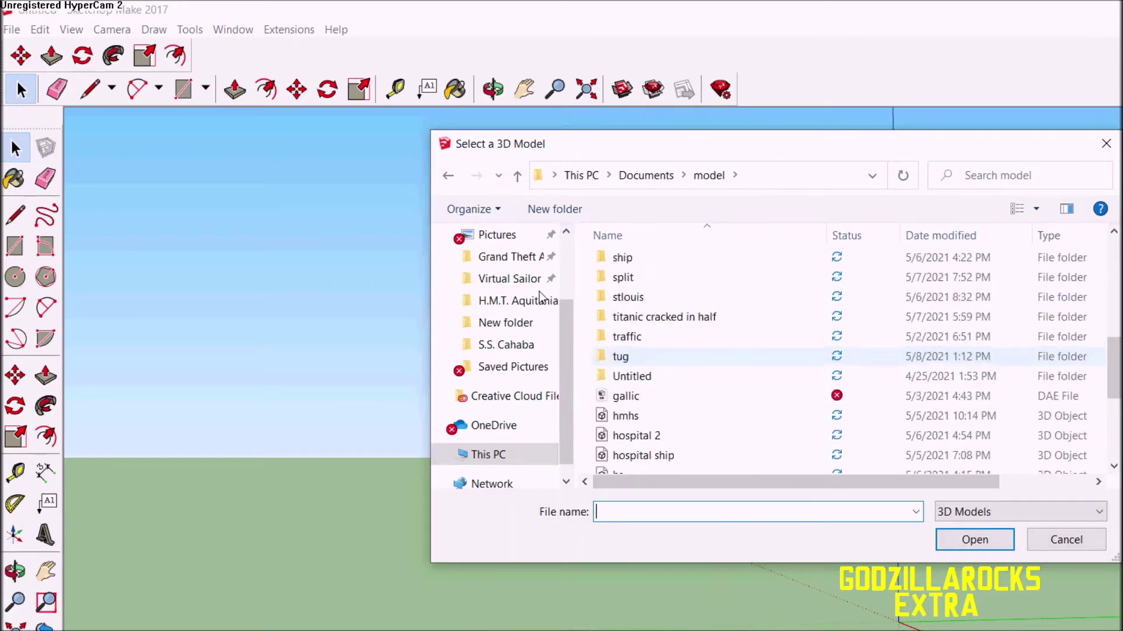
double_click(621, 416)
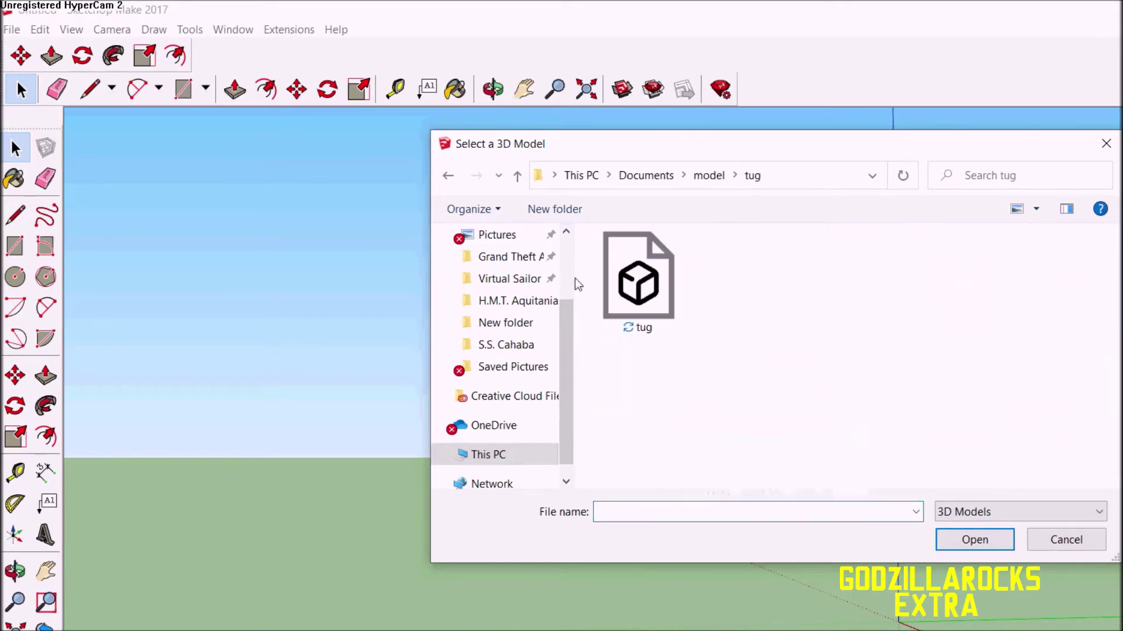
- Import the tug model from the tug folder, completing the optional texture atlas selection
double_click(640, 281)
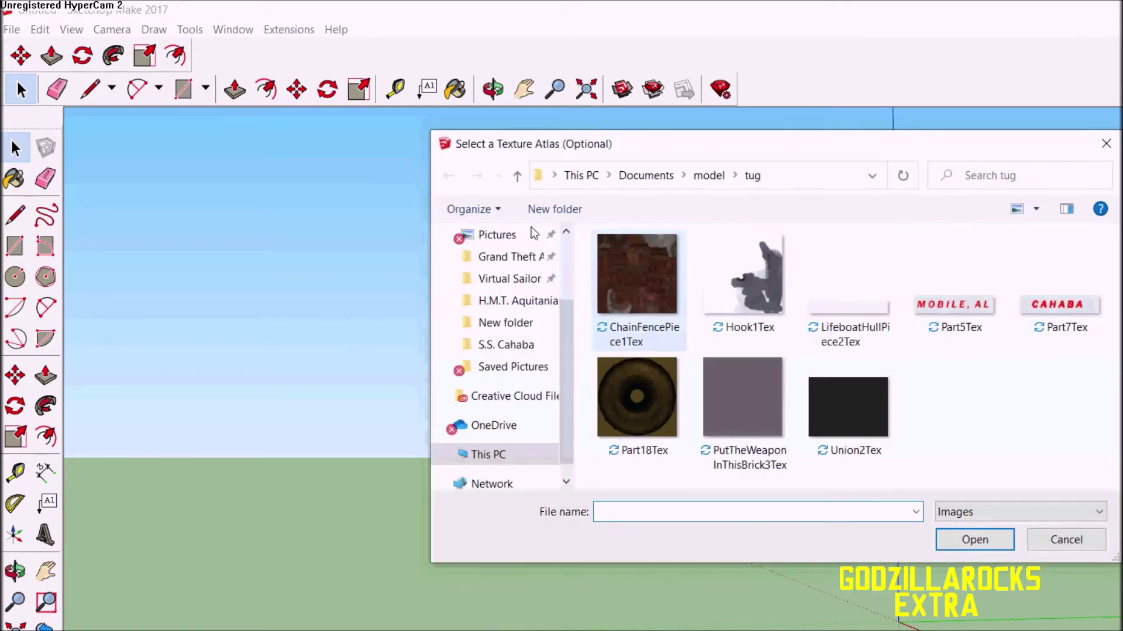
click(932, 272)
key(Return)
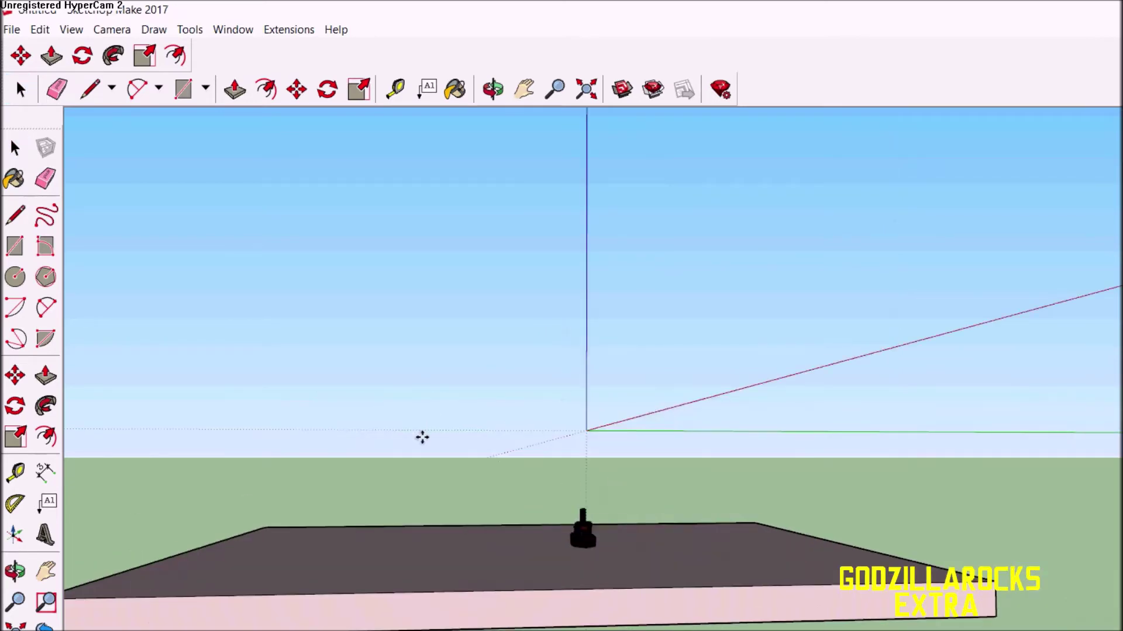
- Delete the large flat slab around the tug from the imported model, leaving the tug itself
click(421, 439)
click(14, 81)
click(256, 302)
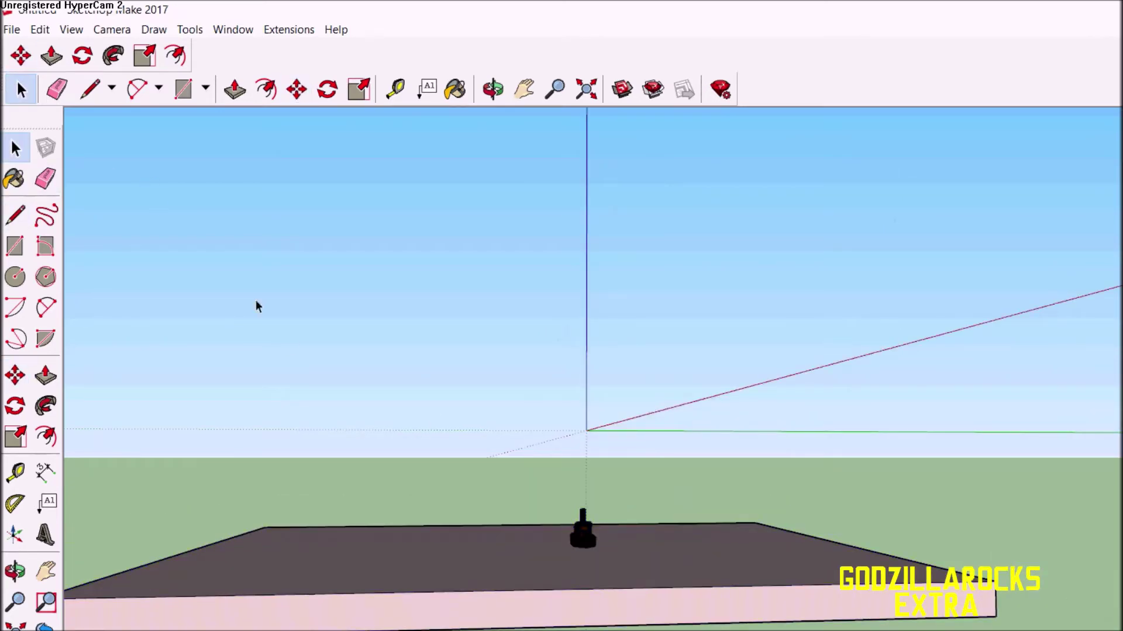
triple_click(283, 448)
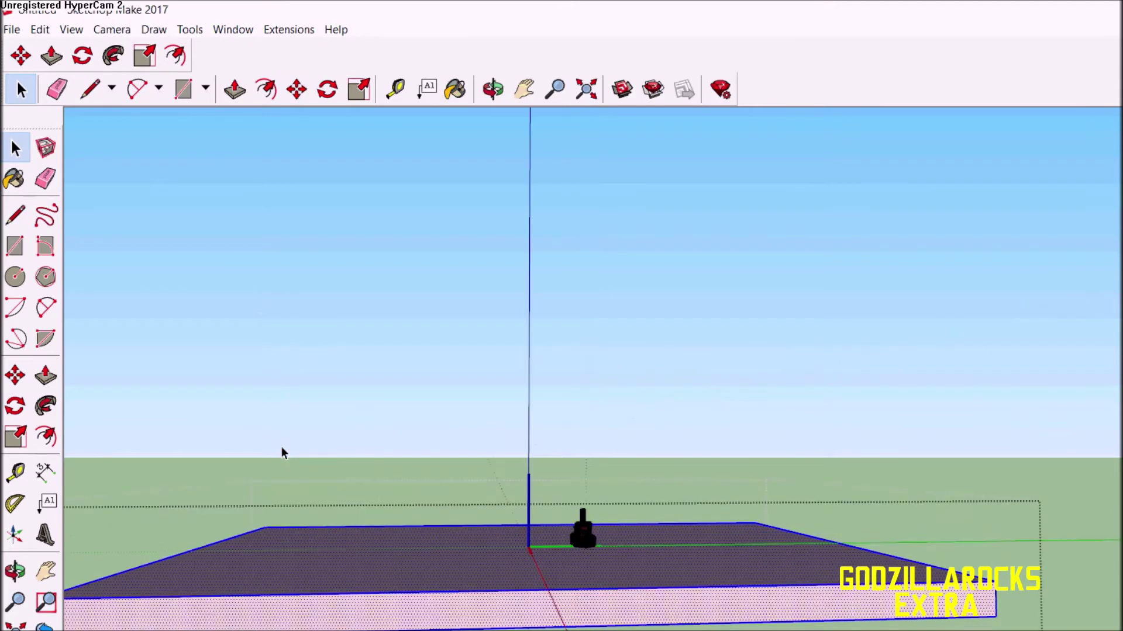
key(Delete)
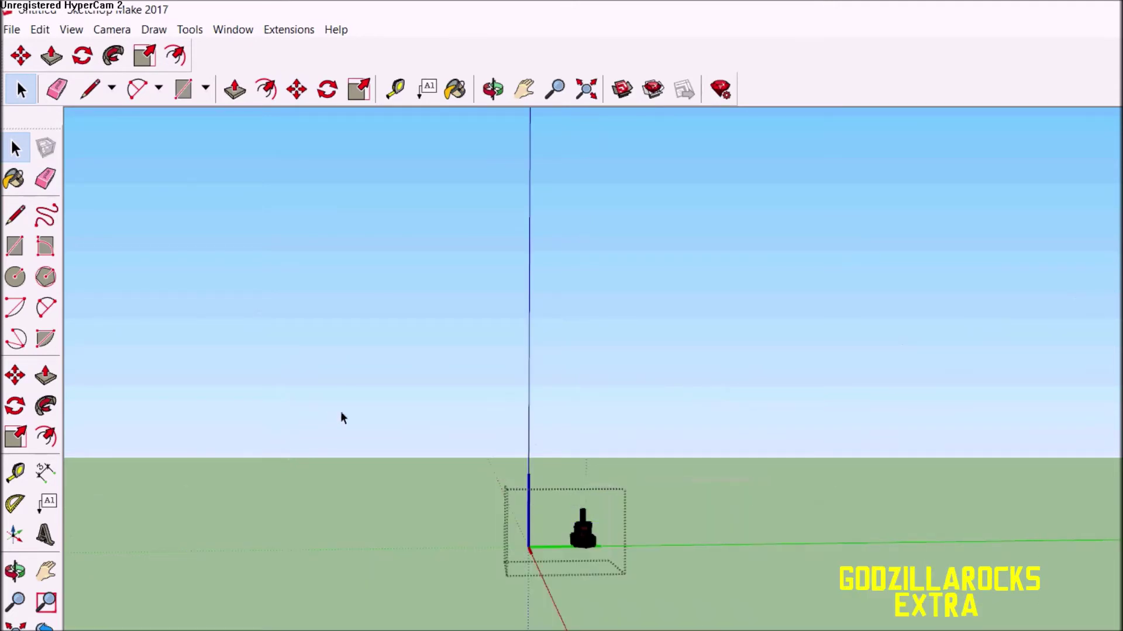
click(390, 408)
scroll(456, 422, up, 3)
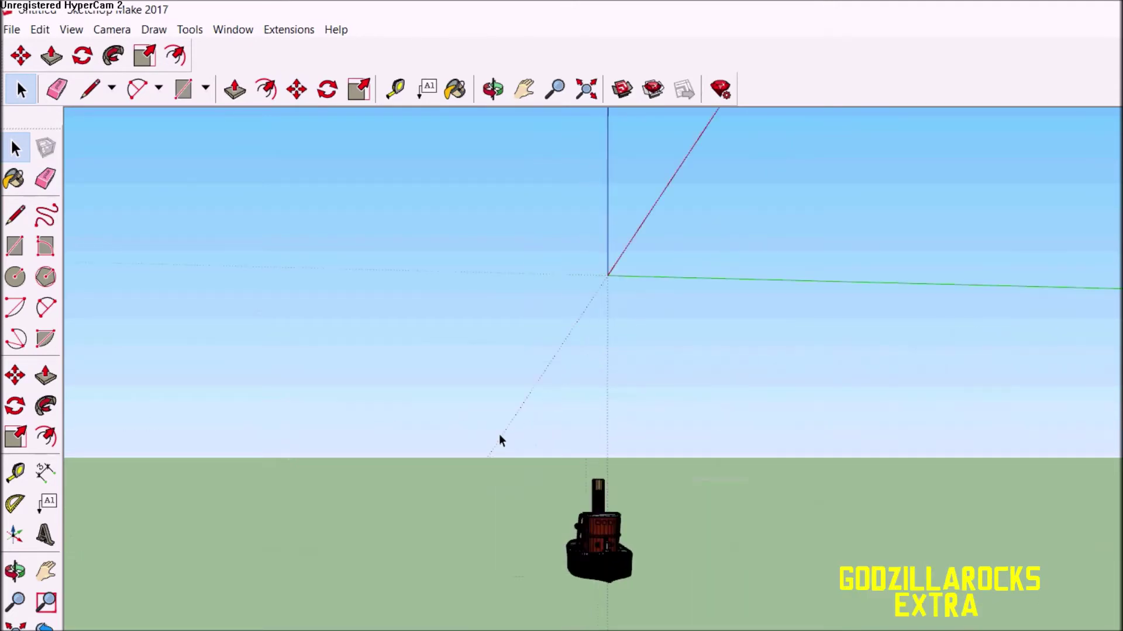
middle_drag(501, 459, 111, 430)
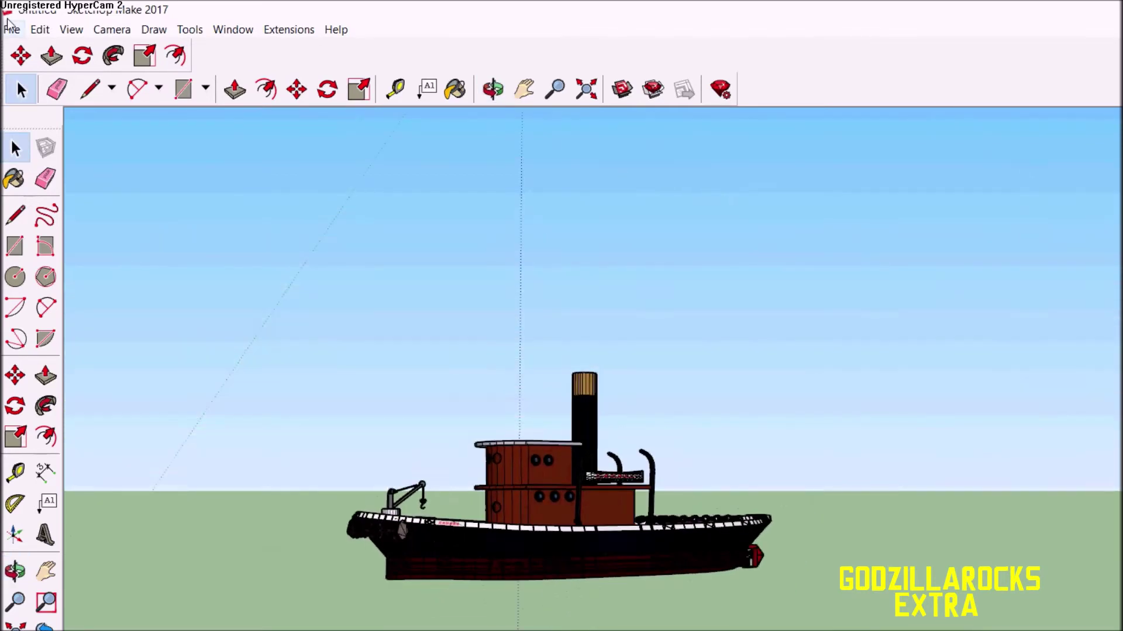
click(11, 29)
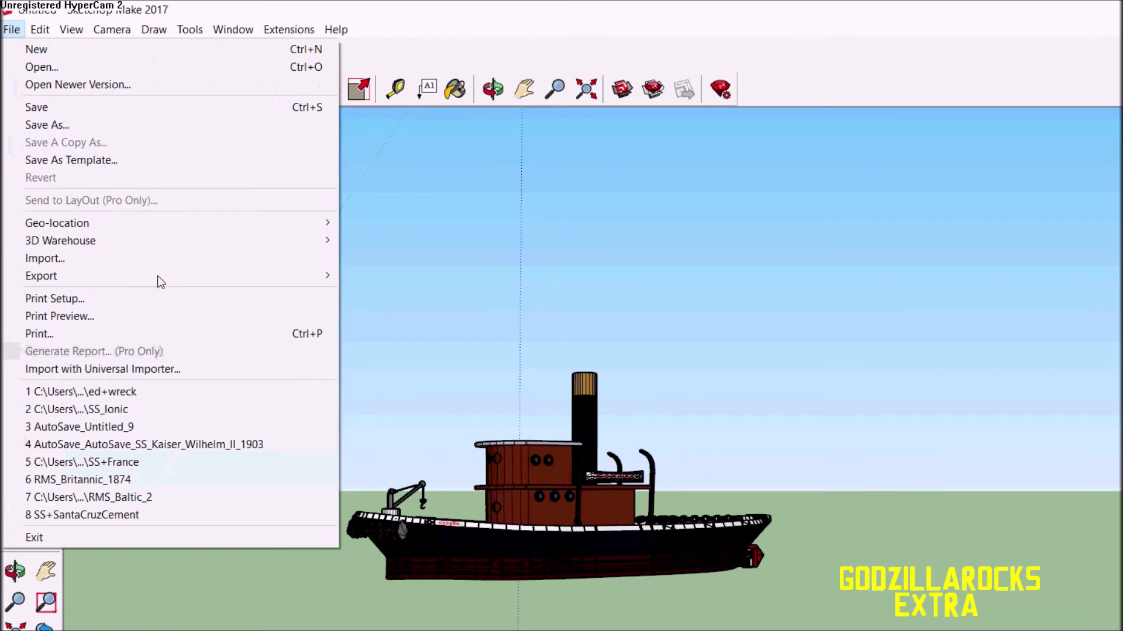
mouse_move(120, 220)
click(389, 275)
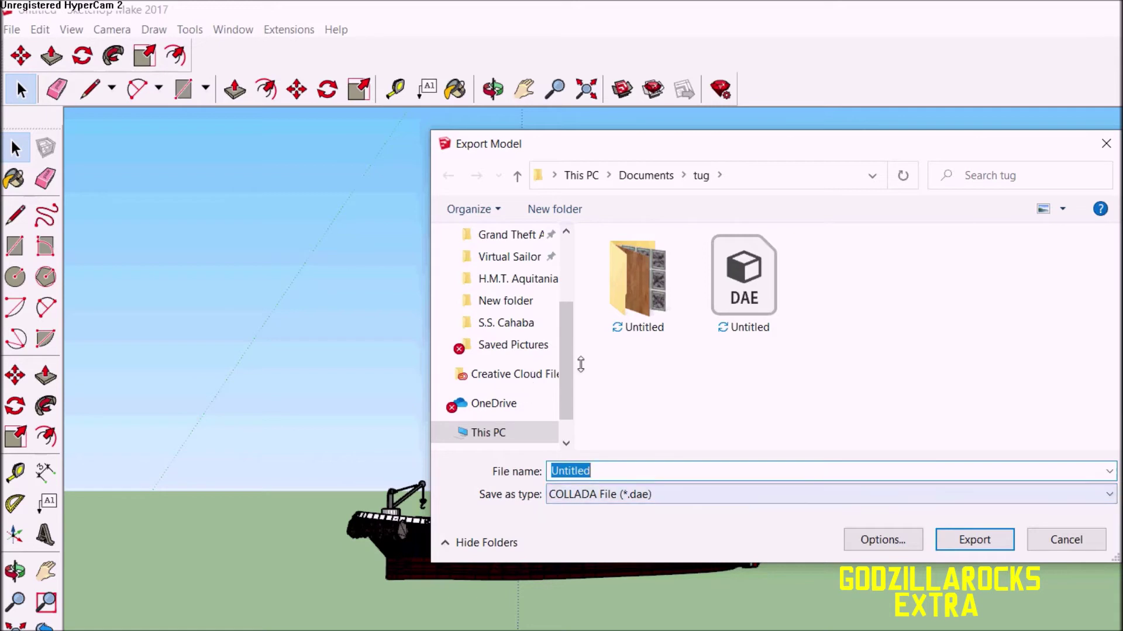
click(1065, 540)
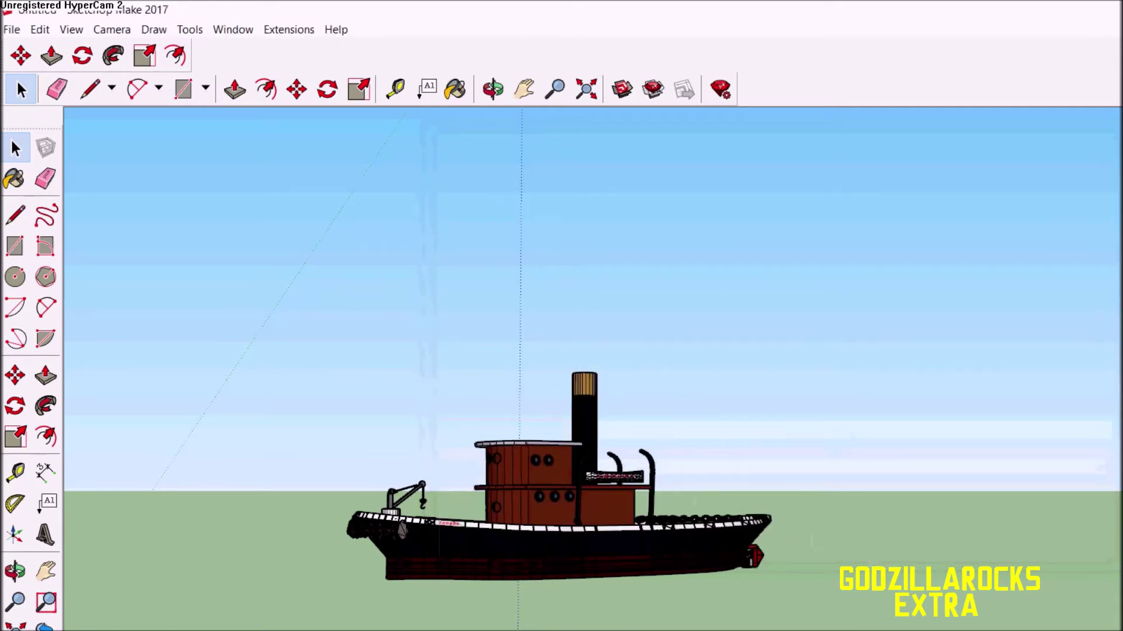
- Switch to the other SketchUp window containing the textured tug and examine its hull, bow and stern
key(super+d)
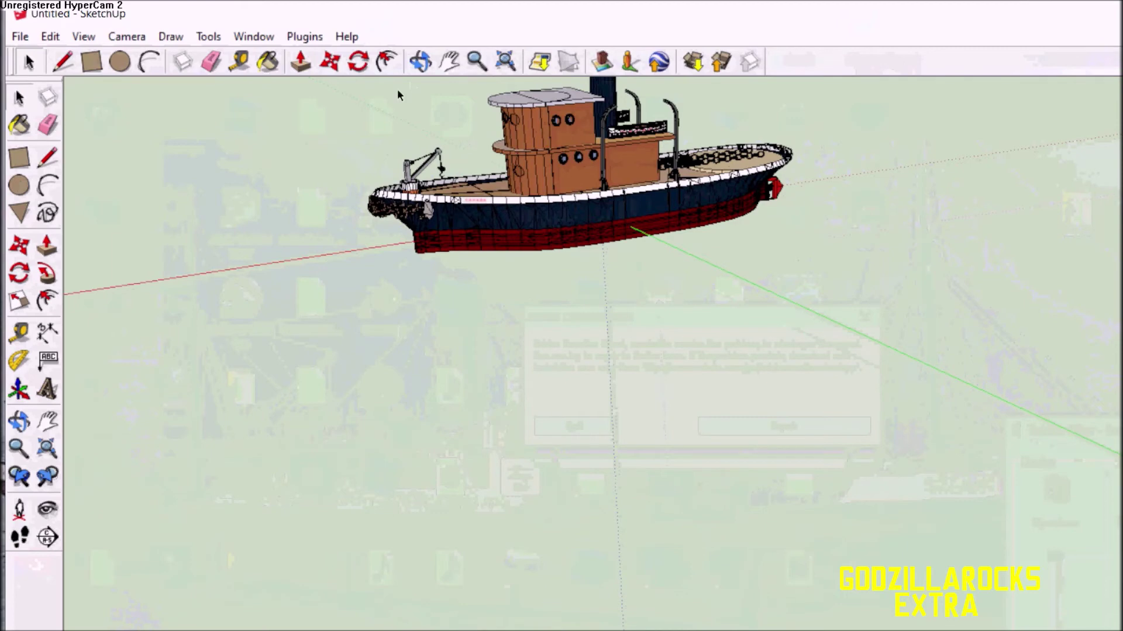
scroll(368, 101, up, 3)
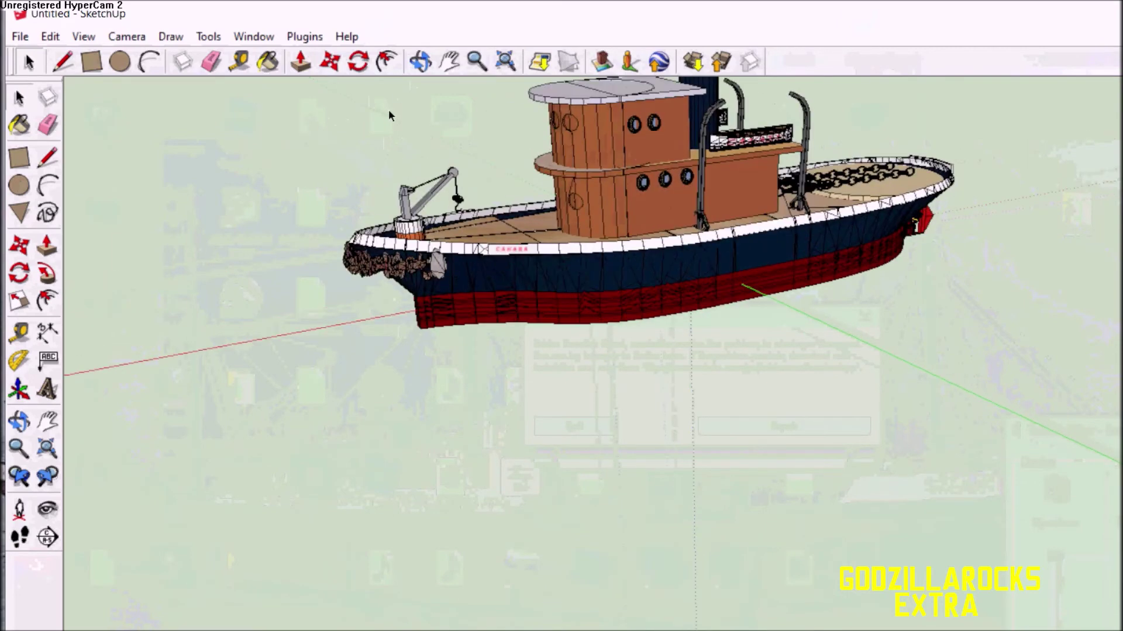
mouse_move(388, 110)
middle_down()
mouse_move(860, 67)
mouse_move(487, 118)
mouse_move(359, 120)
mouse_move(353, 103)
middle_up()
scroll(351, 134, up, 3)
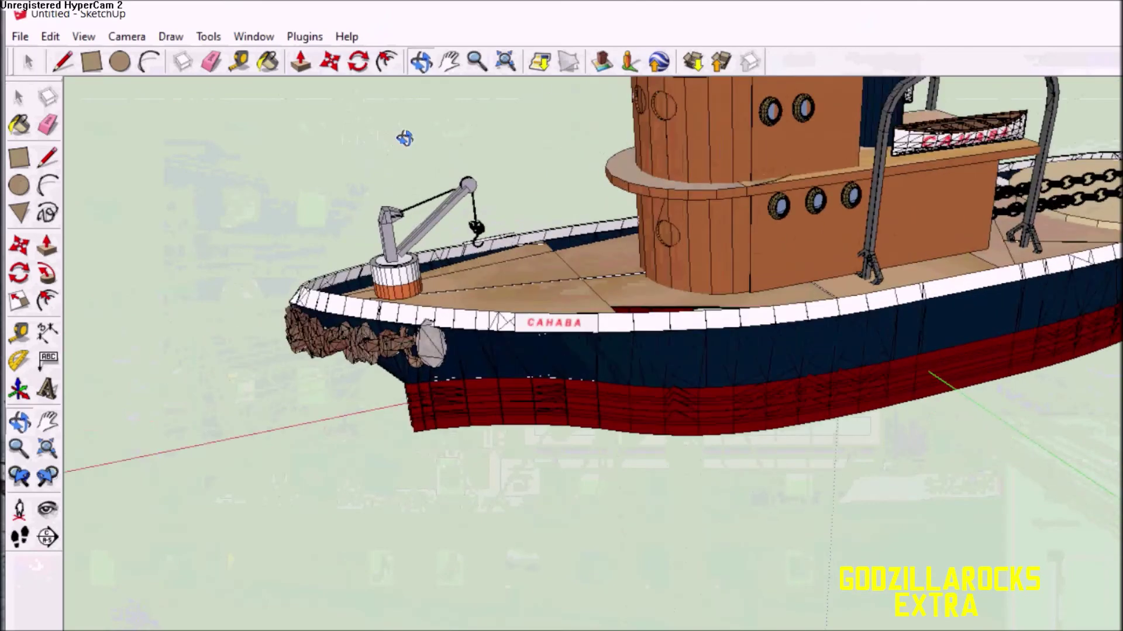
scroll(404, 138, down, 5)
middle_drag(574, 125, 747, 118)
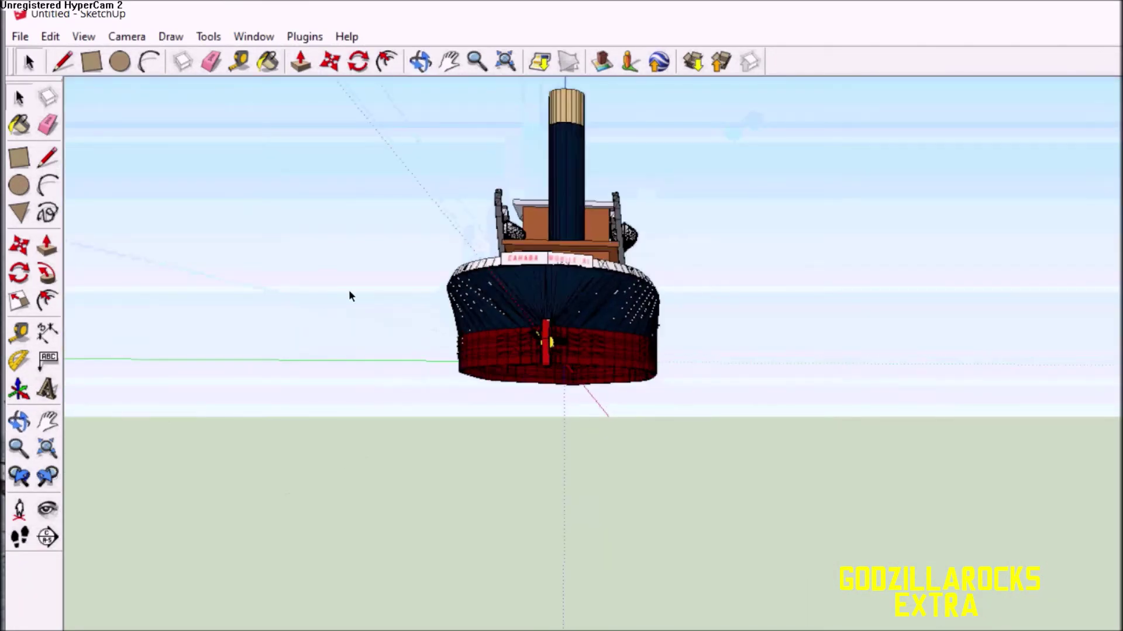
scroll(350, 295, up, 5)
middle_drag(349, 295, 523, 216)
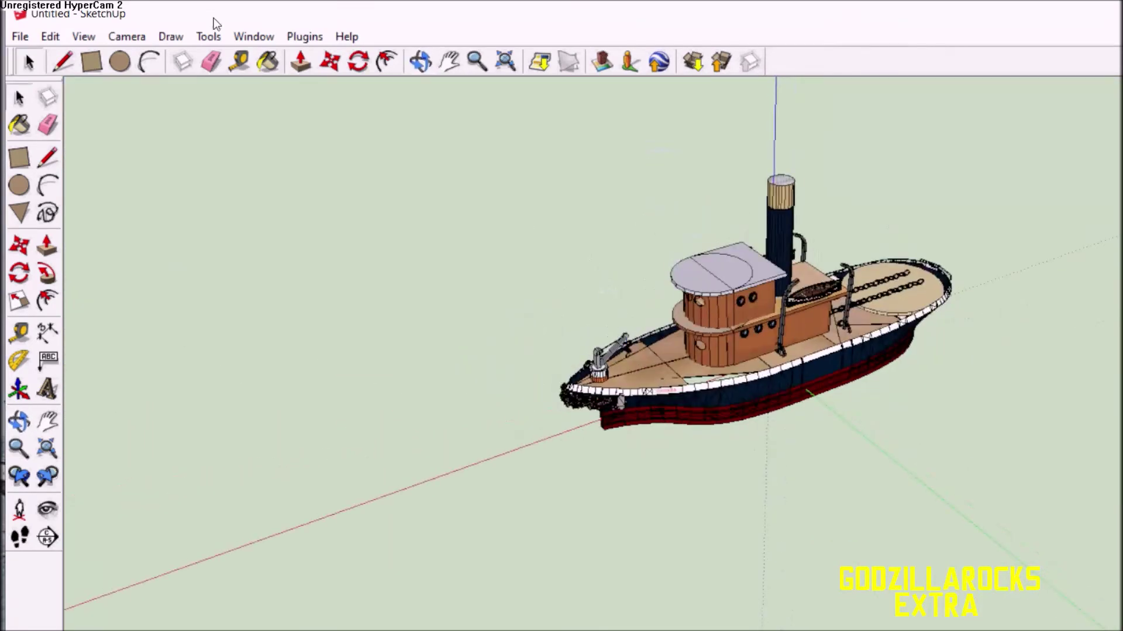
- Export the tug model with the DirectX plugin as "boat" in the S.S._Cahaba folder, replacing the existing X file
click(304, 37)
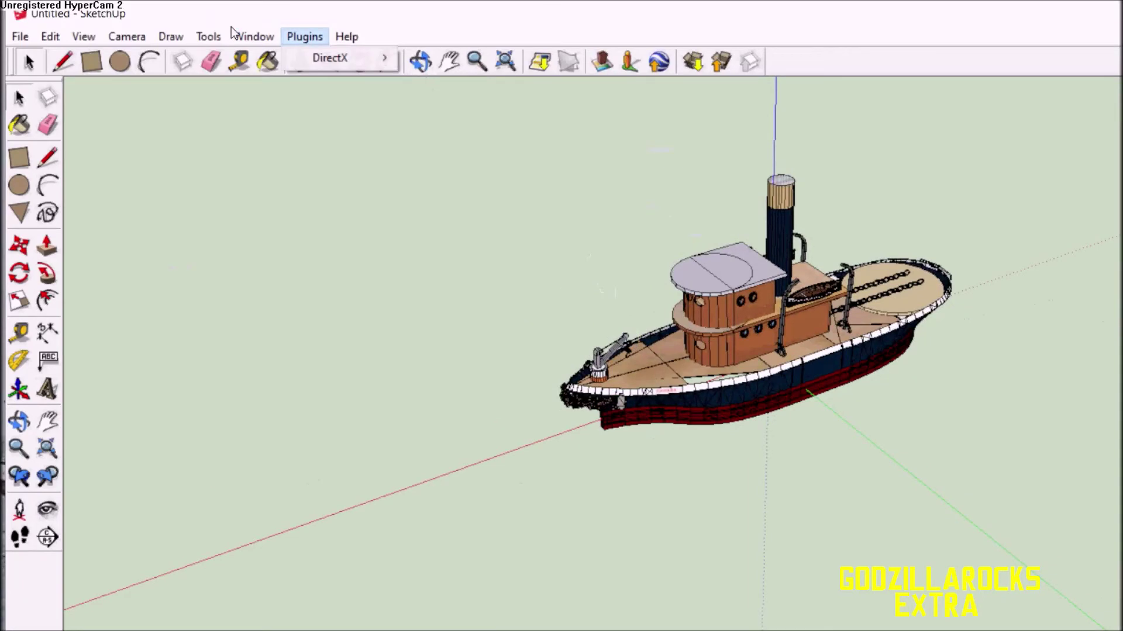
mouse_move(380, 58)
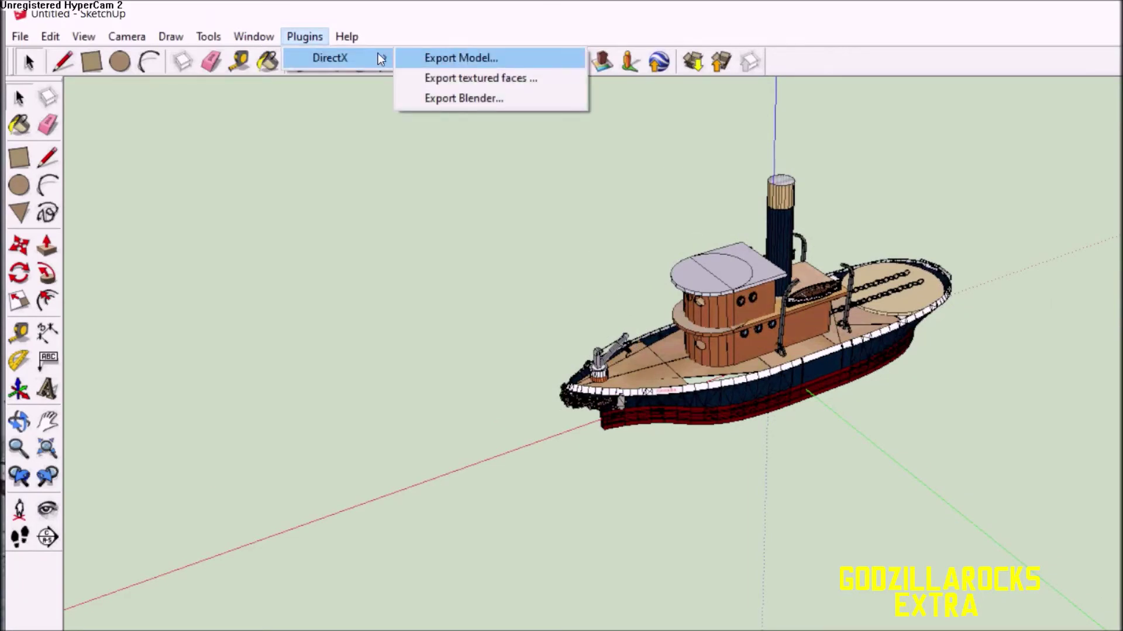
click(445, 58)
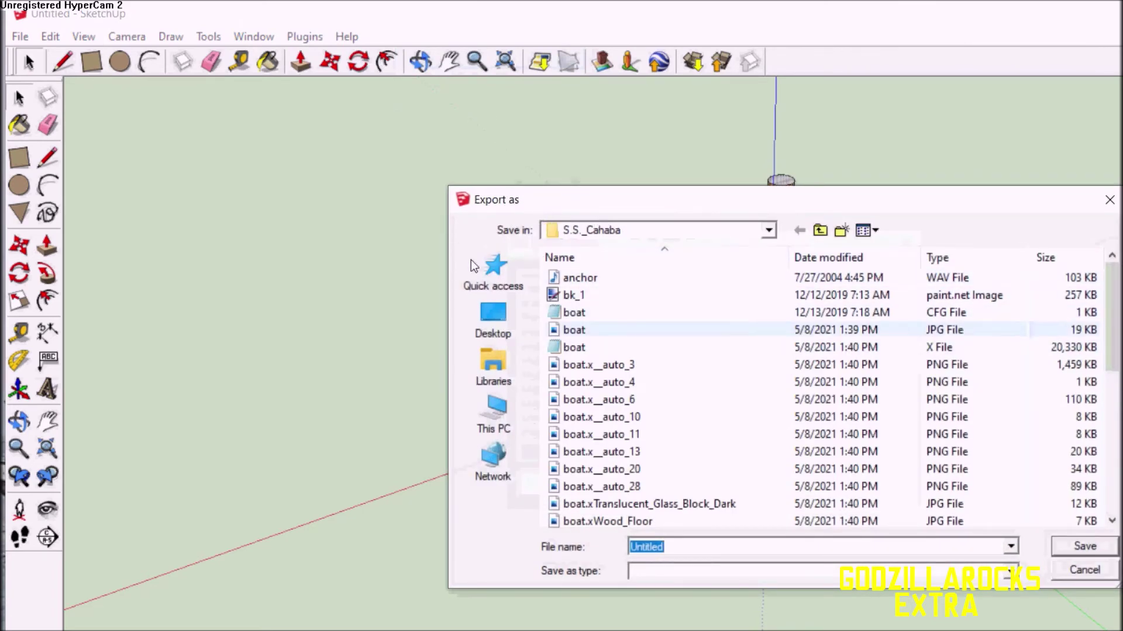
click(579, 347)
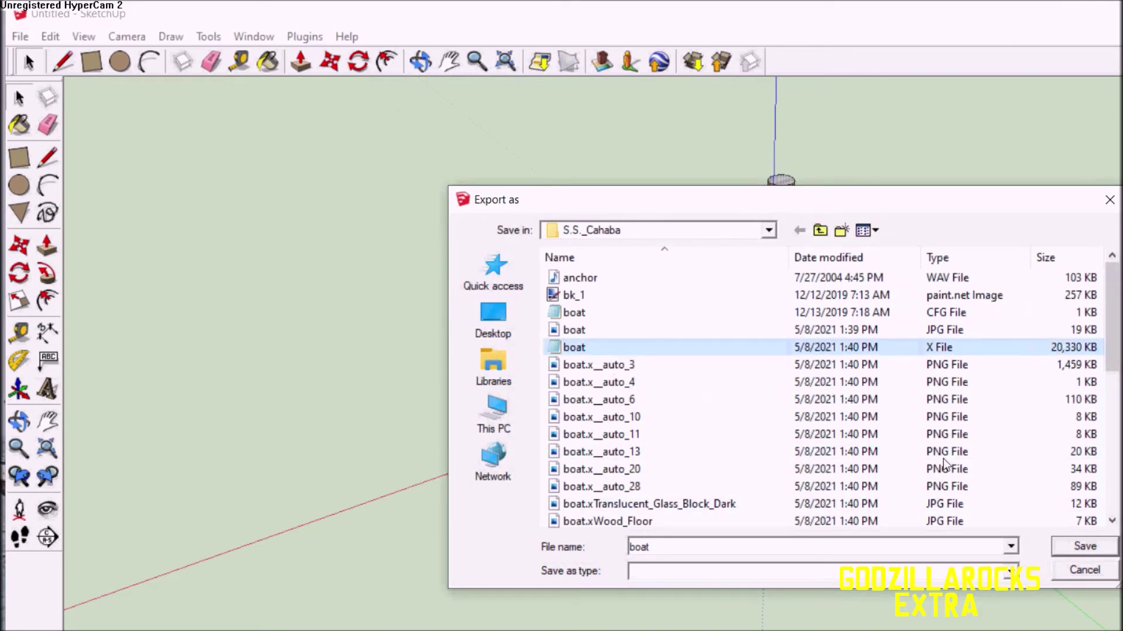
key(Return)
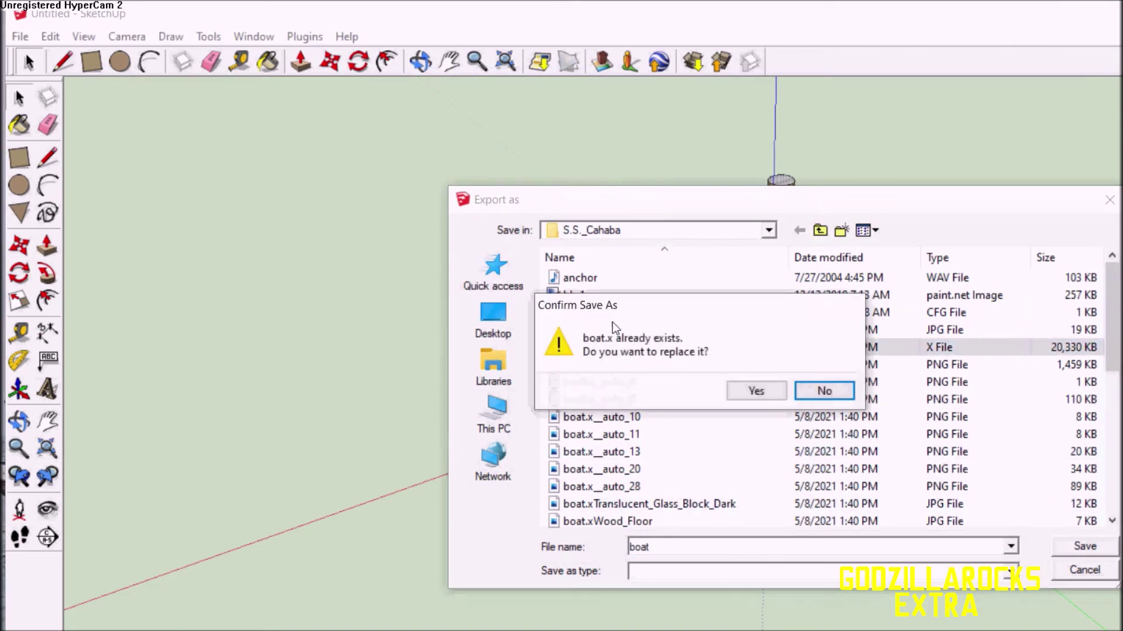
key(y)
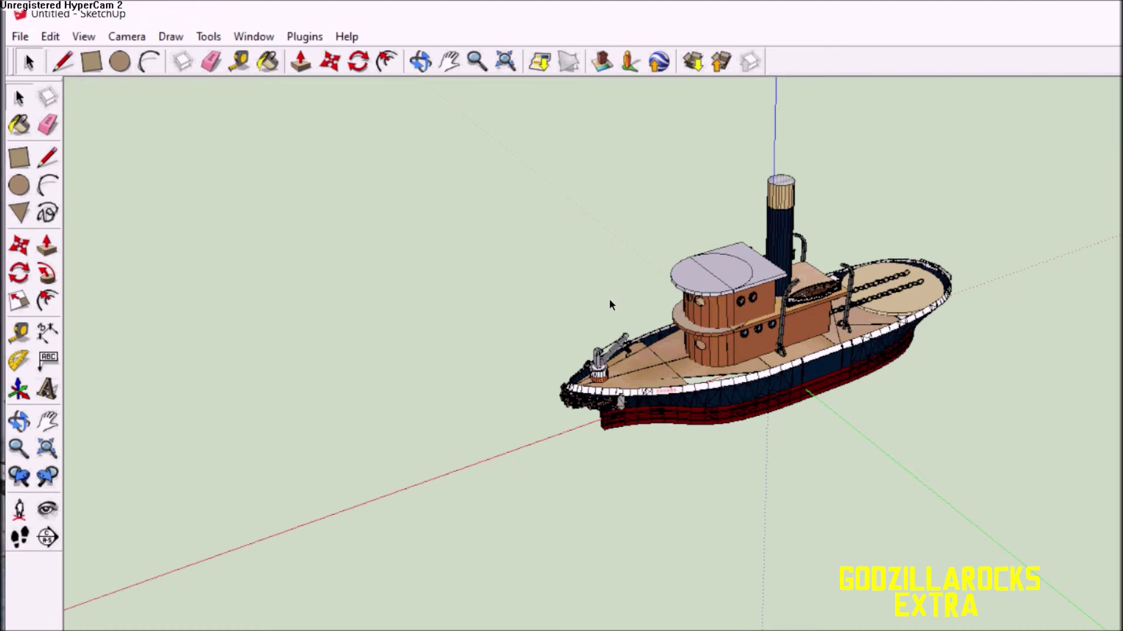
scroll(609, 298, down, 5)
click(731, 301)
scroll(760, 334, up, 2)
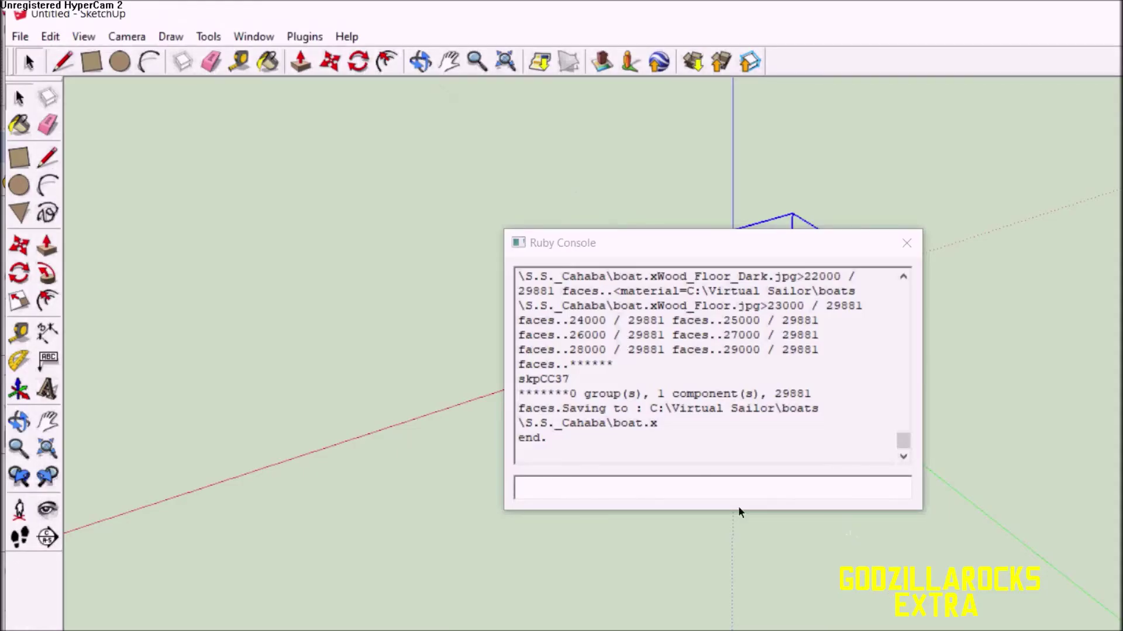
- Switch to Virtual Sailor and start a cruise in the England2_1912 scenery
click(382, 629)
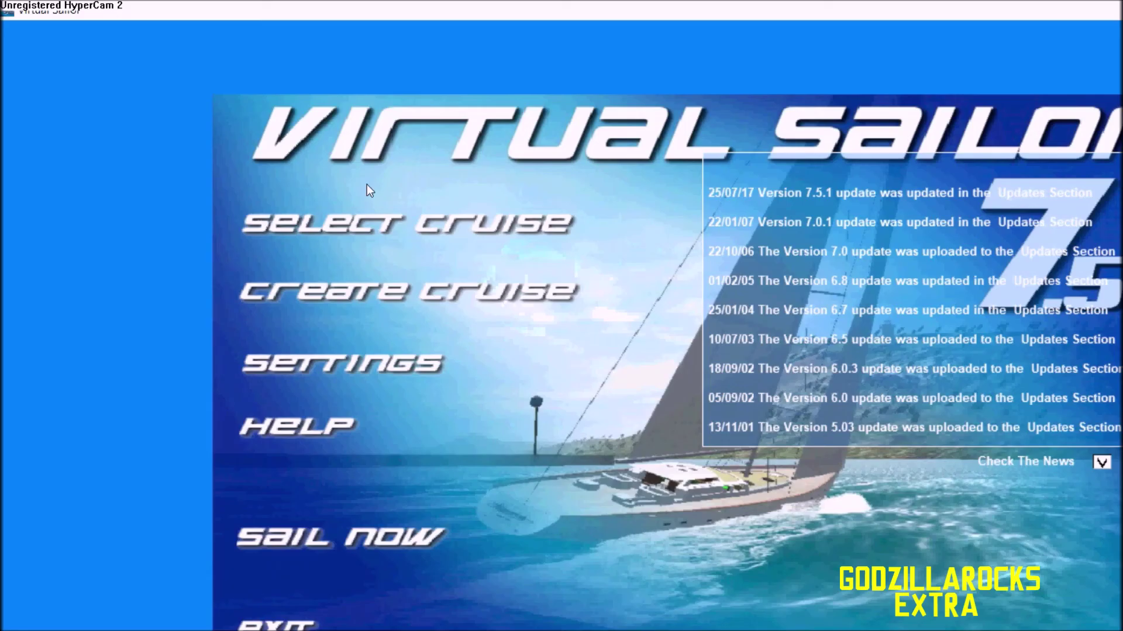
click(365, 216)
click(397, 268)
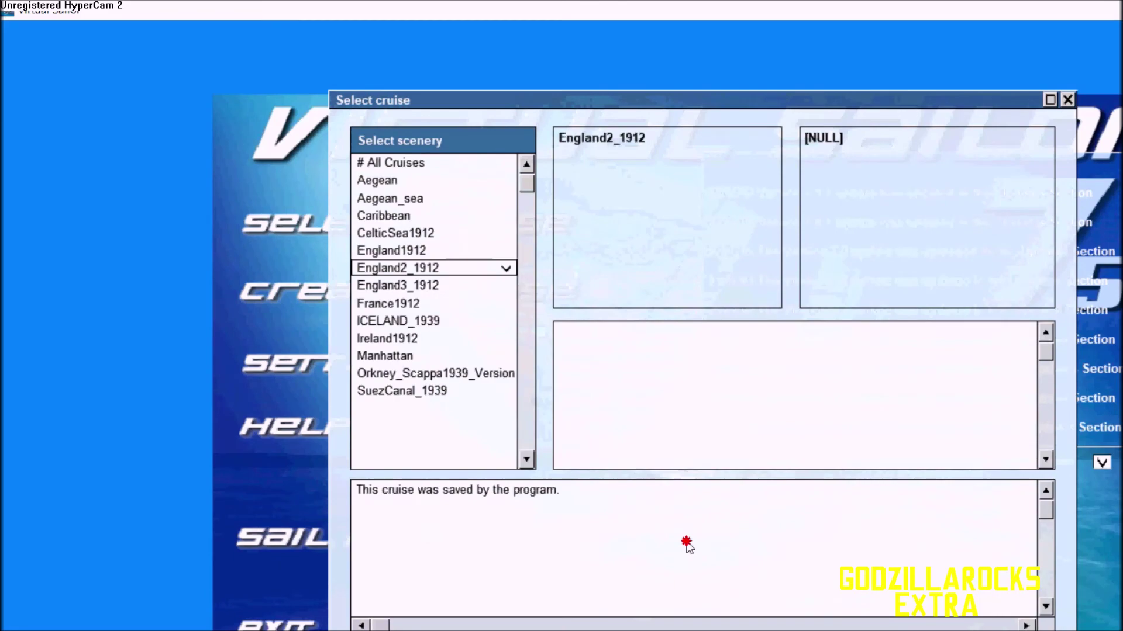
click(687, 542)
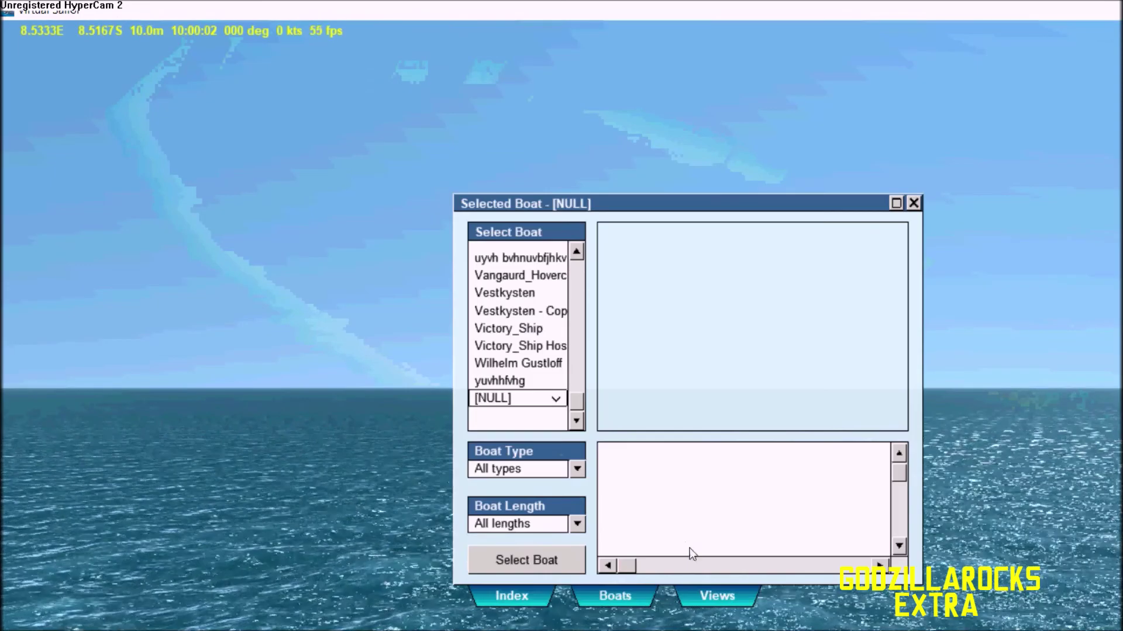
- Load the S.S._Cahaba boat into the cruise and view the tug from outside, off its stern
scroll(456, 300, up, 10)
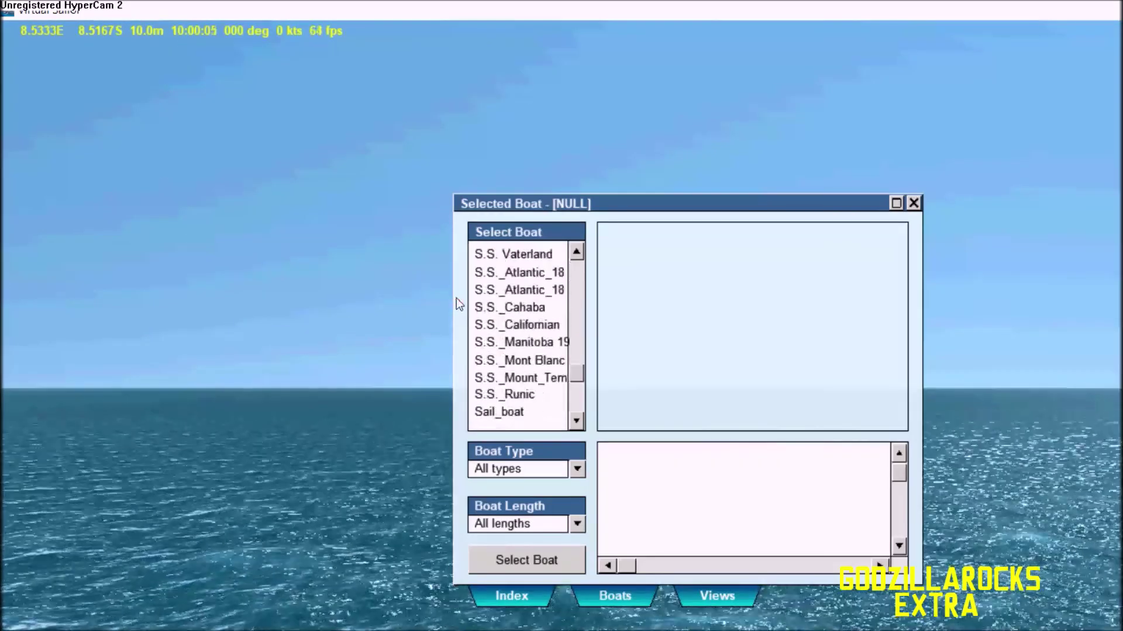
click(514, 307)
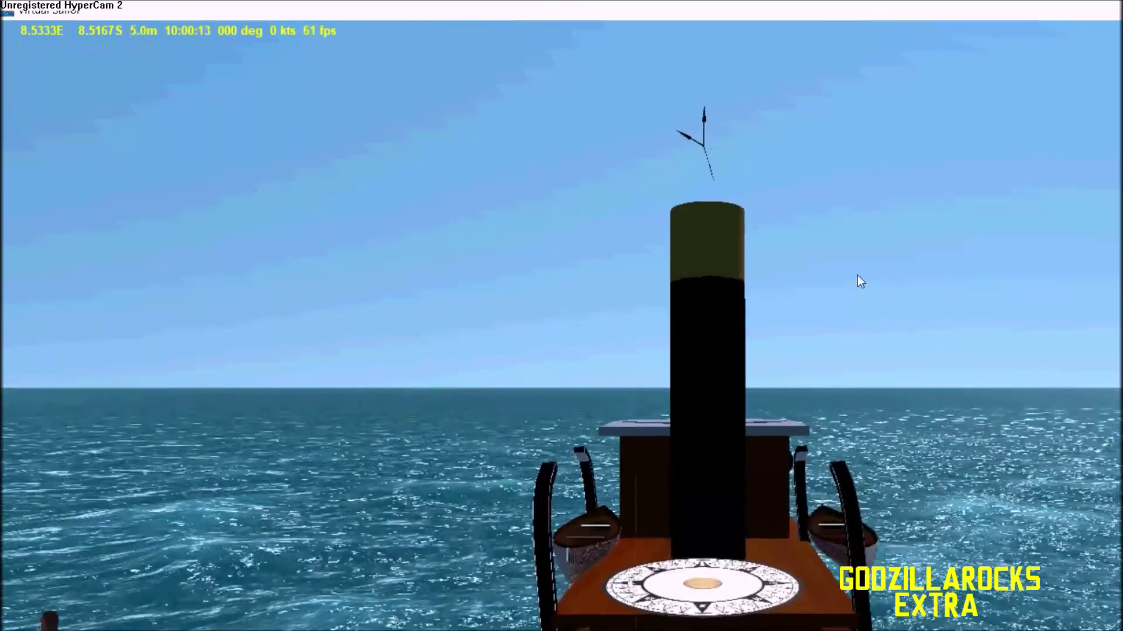
mouse_move(858, 276)
mouse_down()
mouse_move(722, 301)
mouse_move(745, 296)
mouse_move(743, 281)
mouse_move(719, 283)
mouse_move(657, 254)
mouse_move(591, 278)
mouse_move(641, 283)
mouse_move(790, 258)
mouse_move(816, 224)
mouse_move(805, 196)
mouse_up()
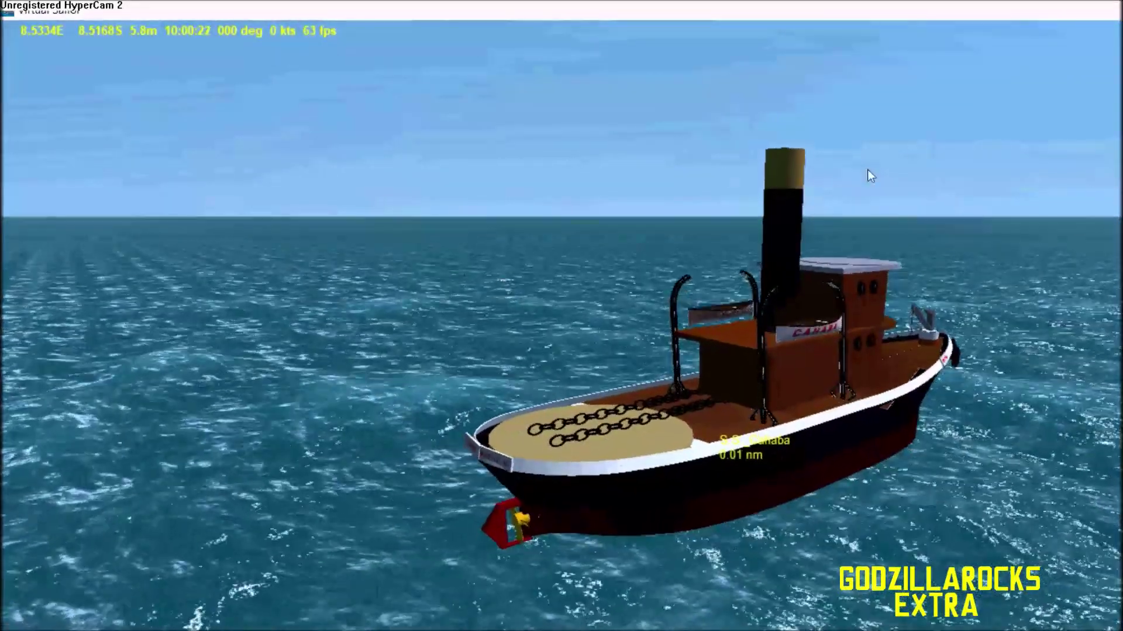